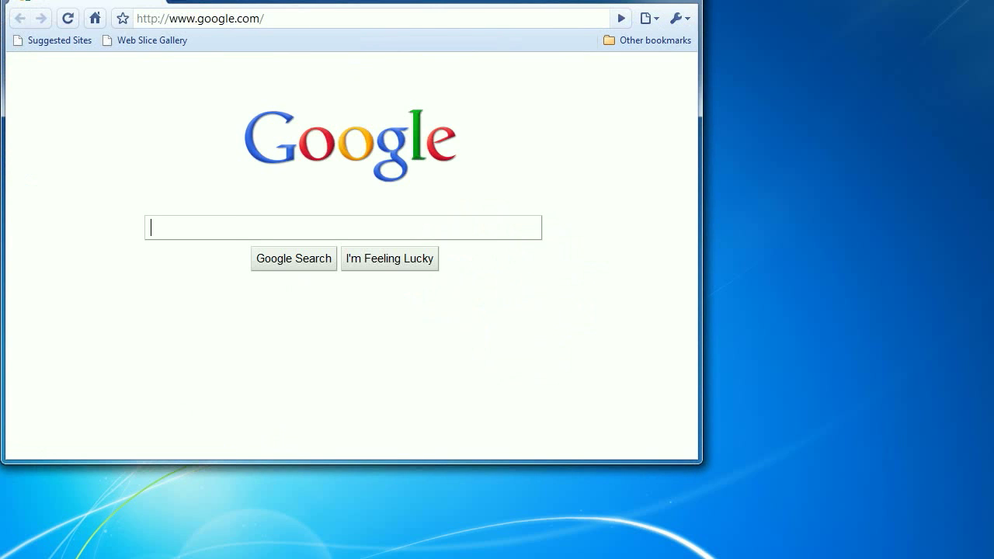
Step: Search Google for "office 2007 apa template"
drag(268, 1, 368, 20)
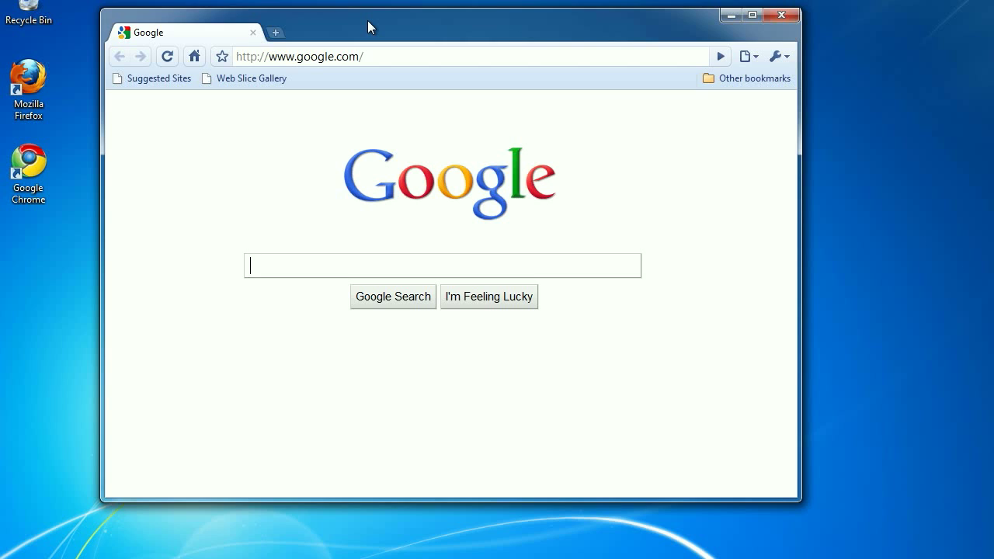
text(office )
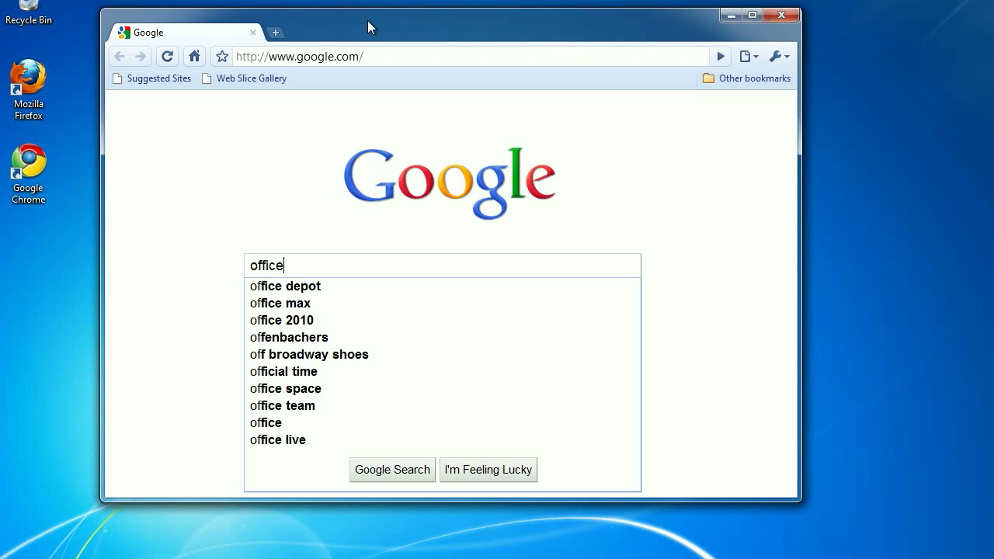
text(2007)
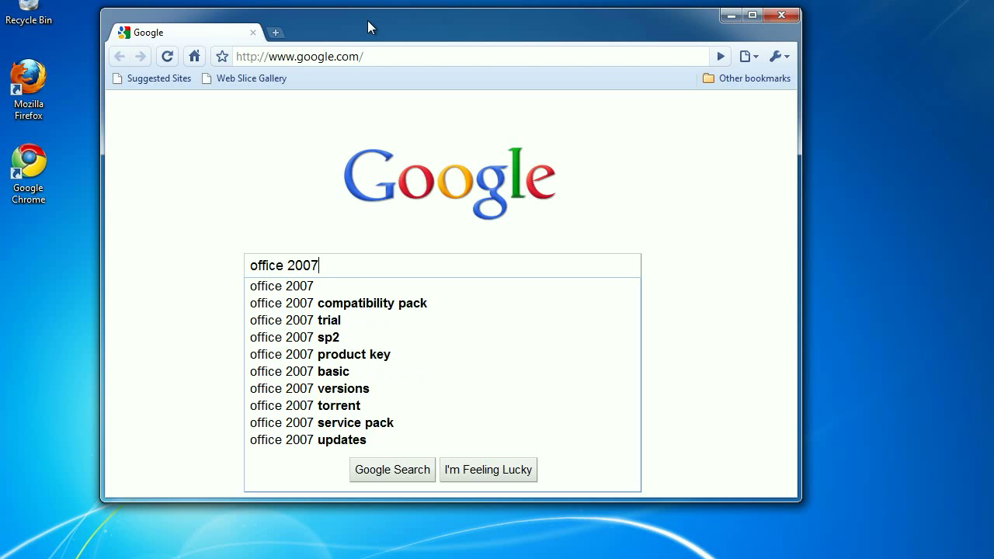
text( apa )
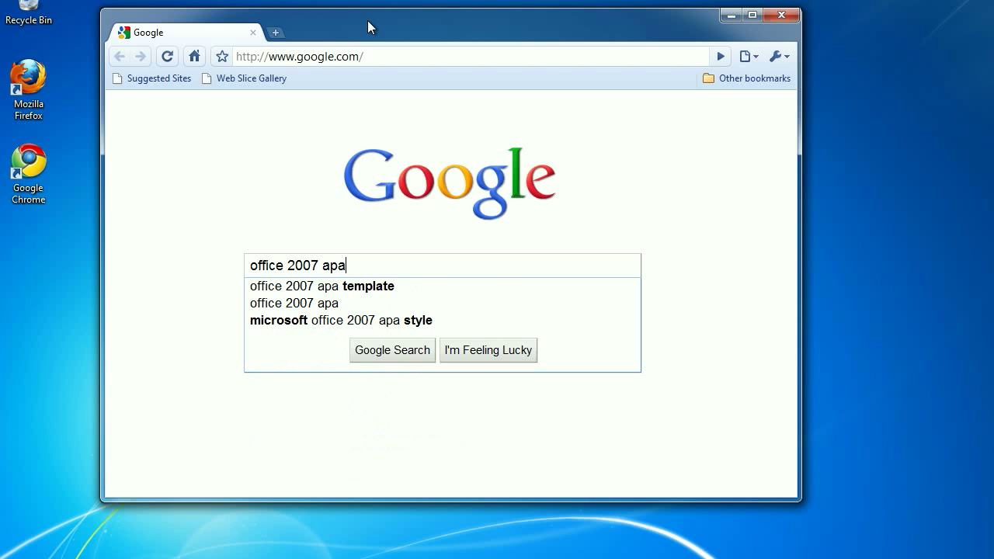
text(template)
key(Return)
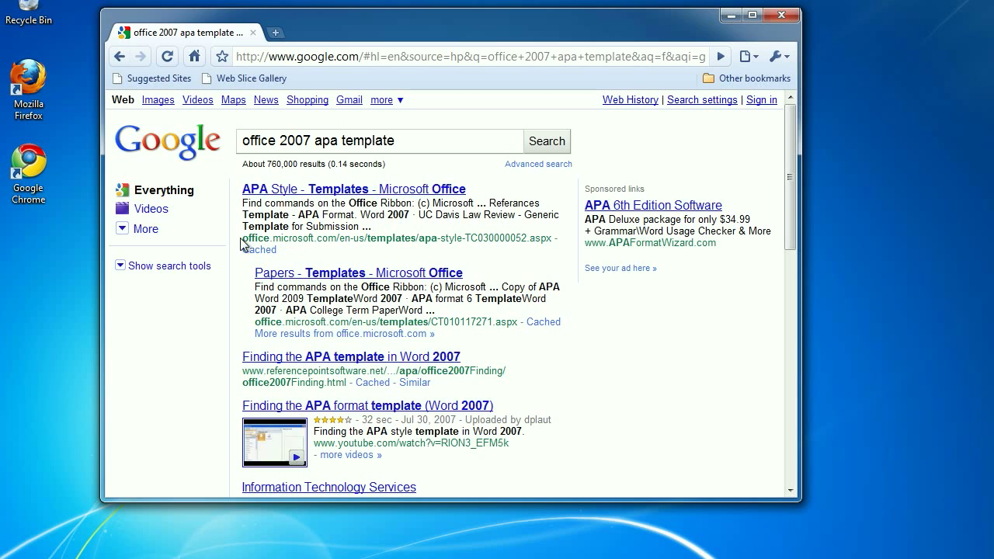
Step: Download the APA Style template from the Microsoft Office templates search result, accepting the Microsoft Service Agreement
drag(242, 238, 393, 242)
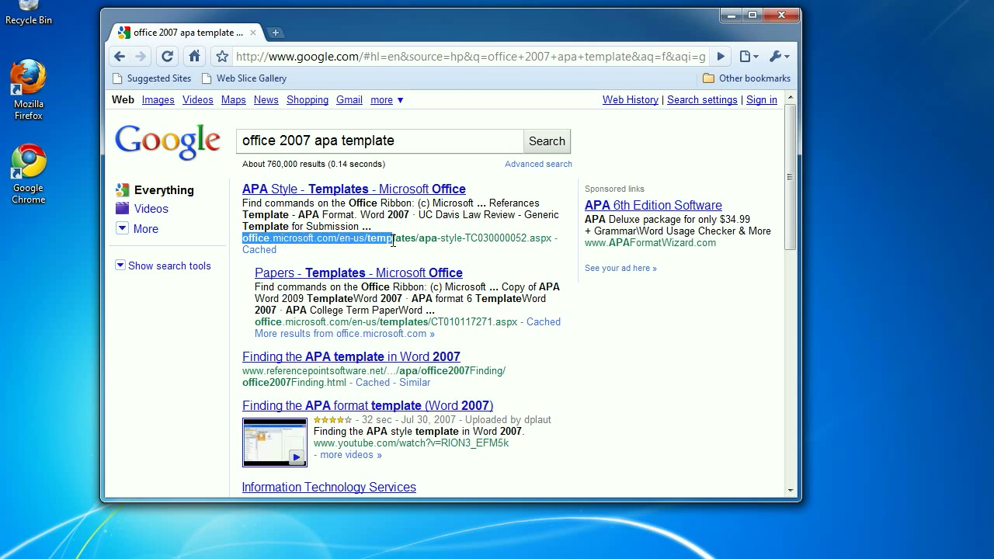
click(323, 193)
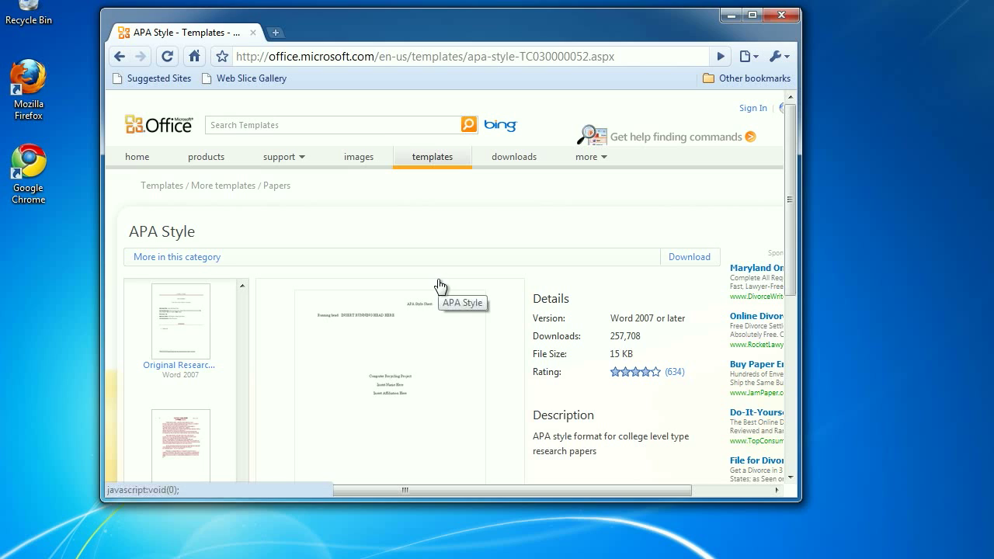
click(685, 259)
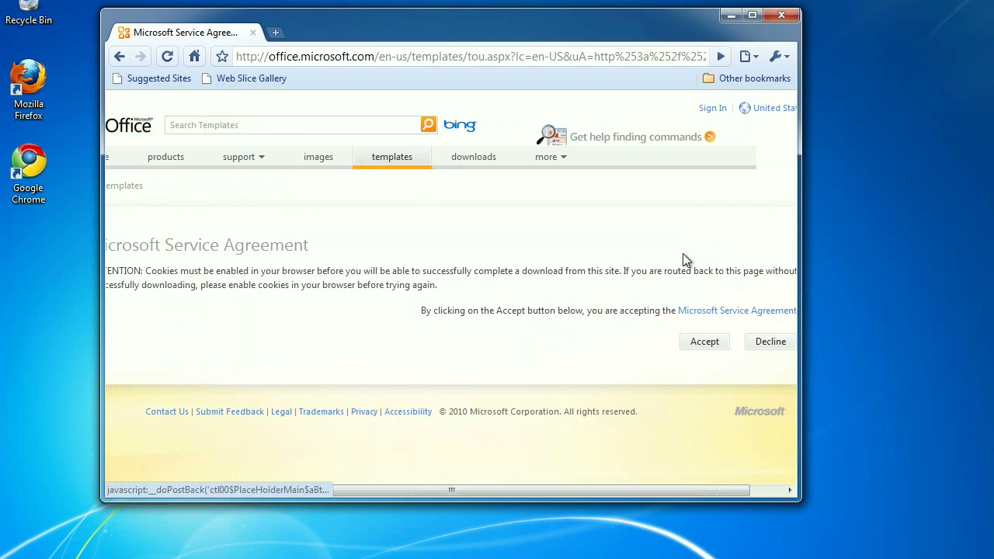
click(696, 342)
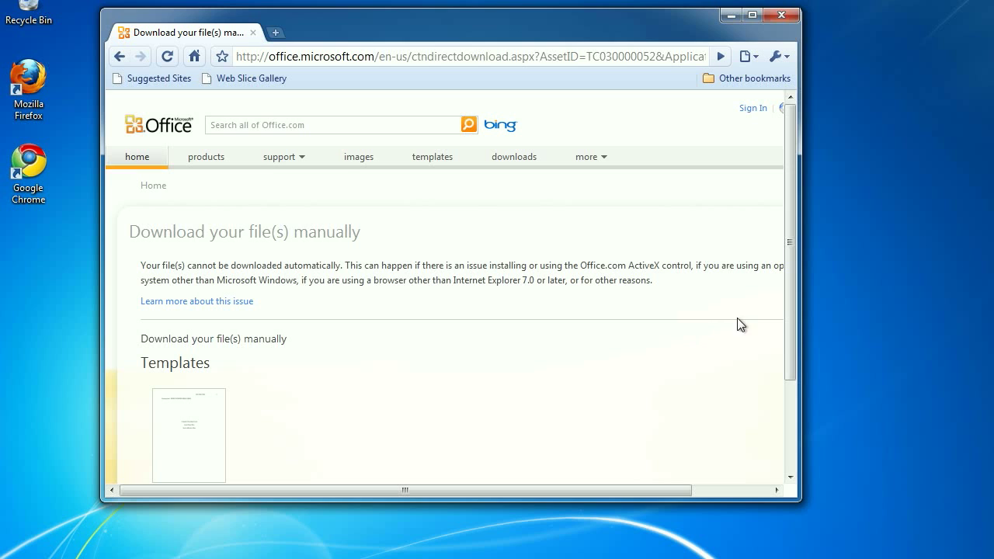
drag(790, 302, 792, 381)
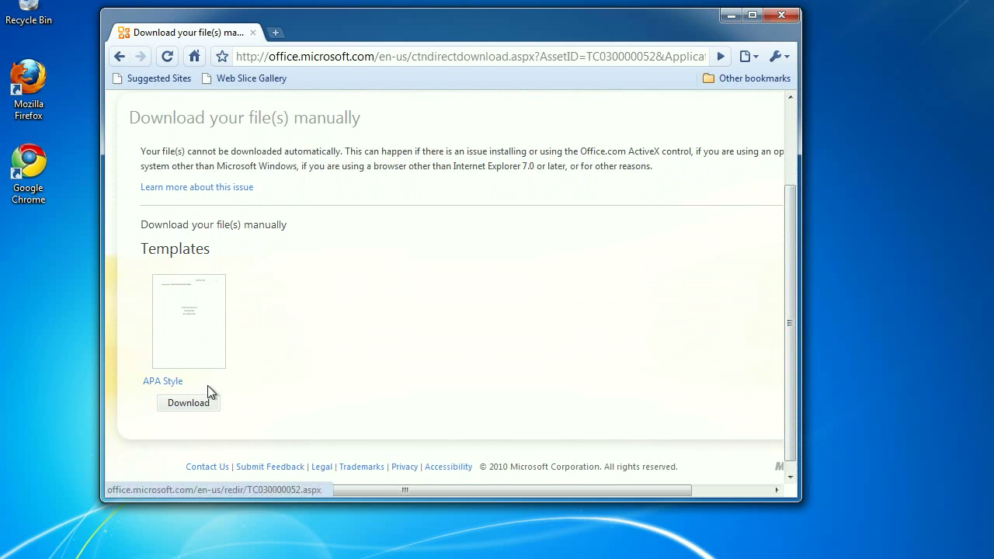
click(188, 404)
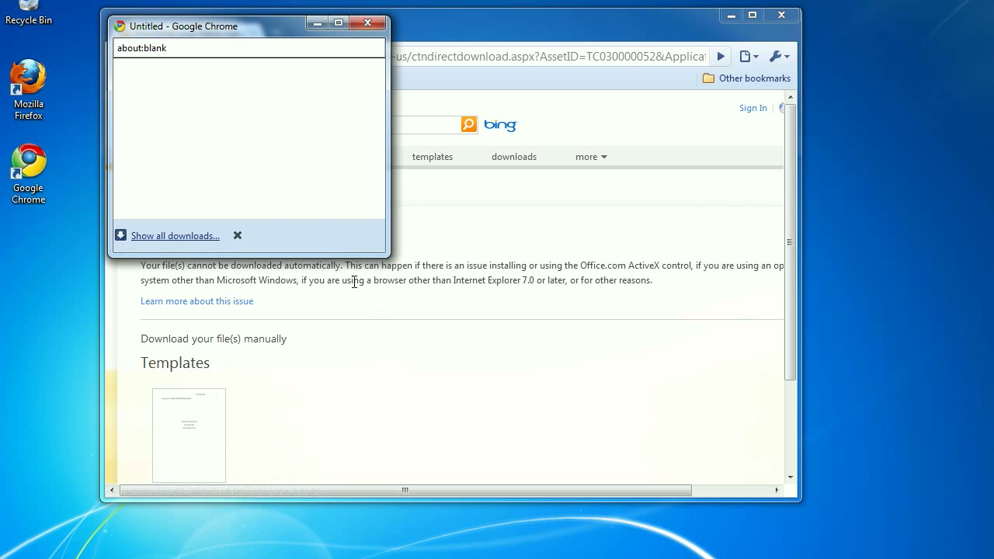
Step: Move the downloaded file TS030000052 from the Downloads folder to the desktop and close the folder and main browser windows
click(141, 237)
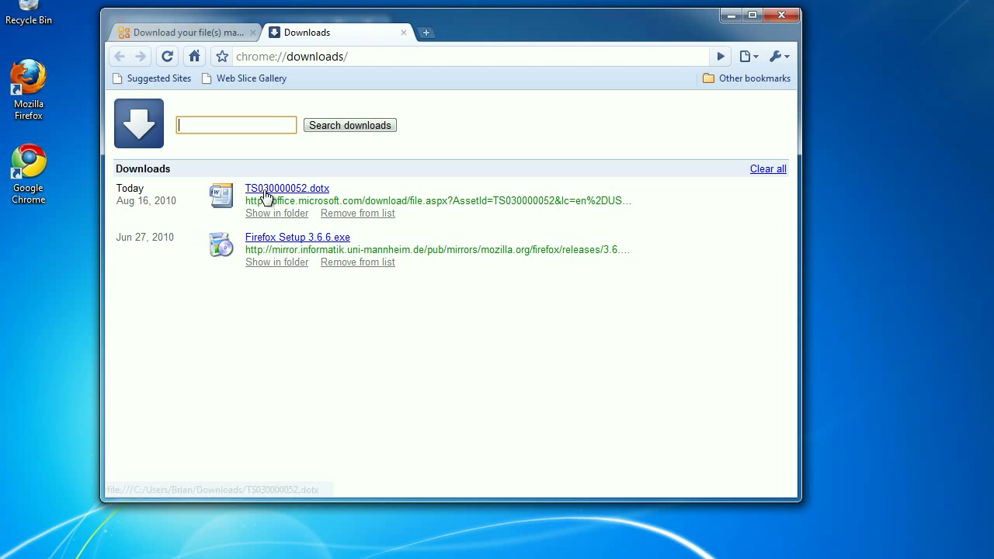
click(282, 215)
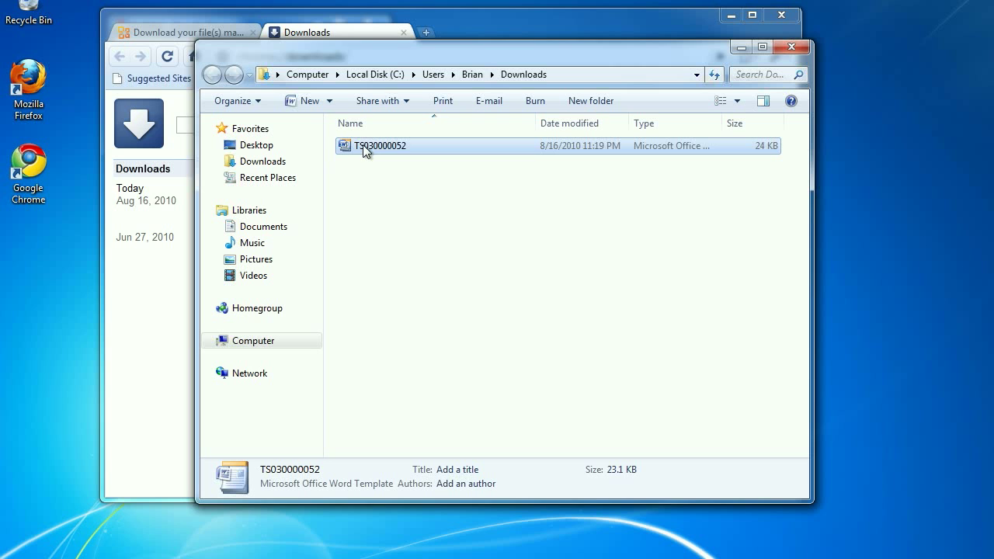
drag(362, 144, 40, 288)
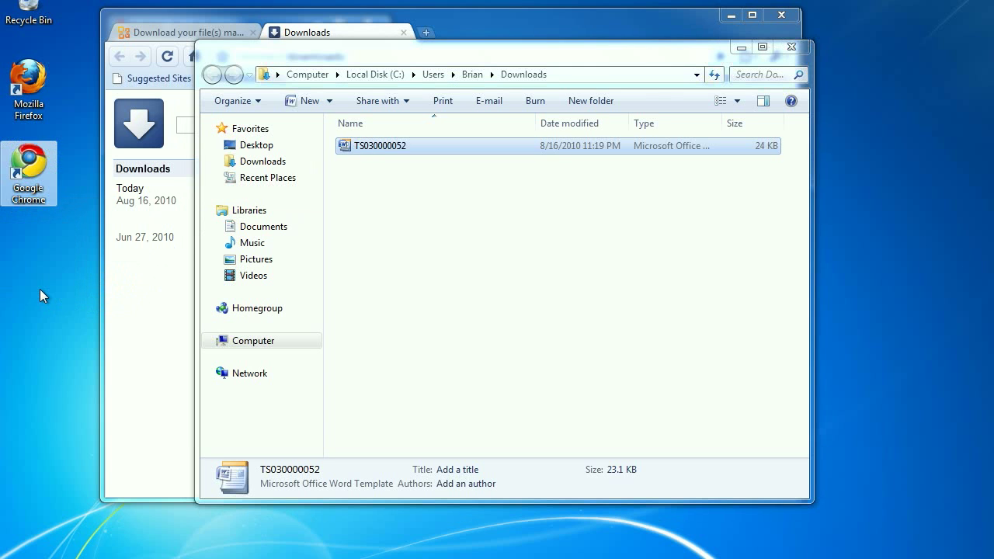
click(792, 46)
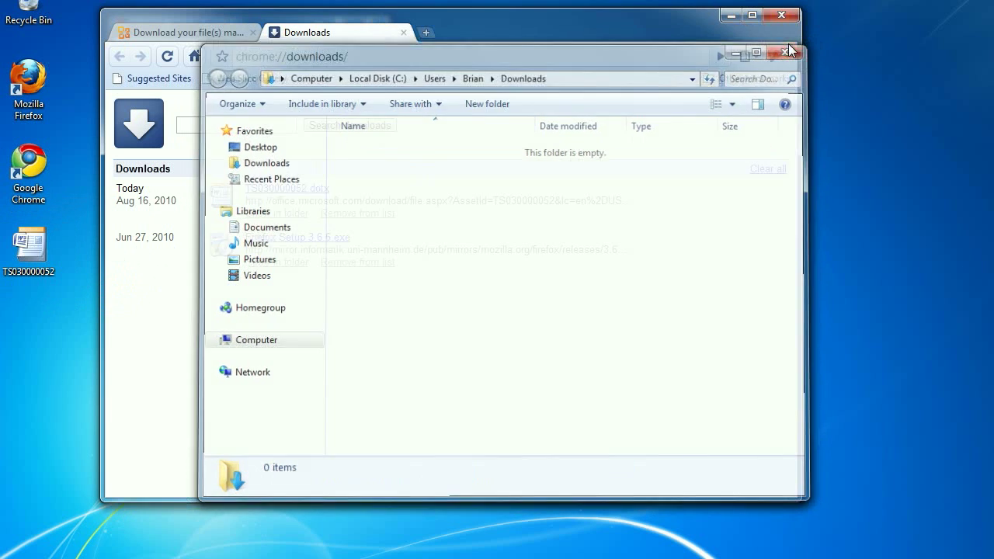
click(780, 19)
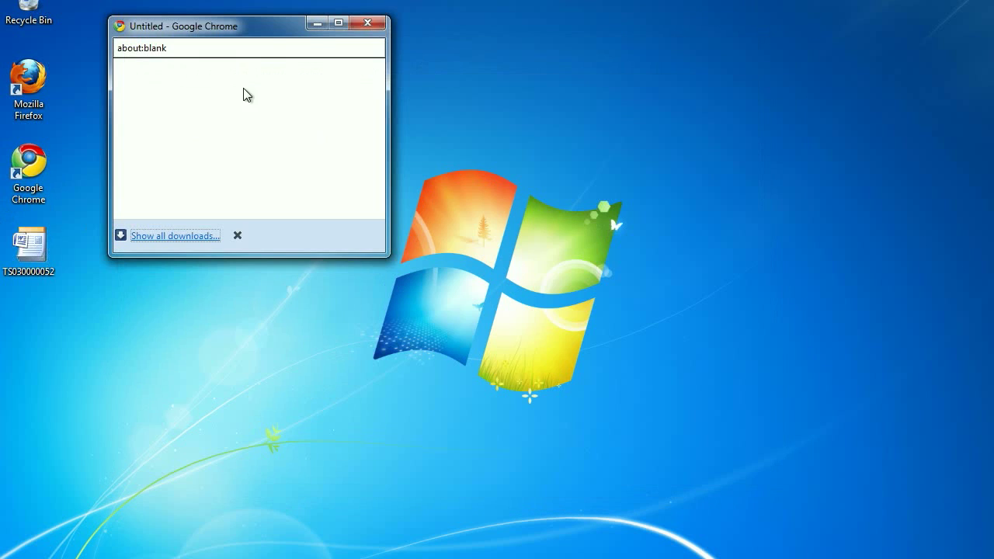
Step: Rename the TS030000052 file on the desktop to apa-template and close the leftover blank browser window
right_click(37, 246)
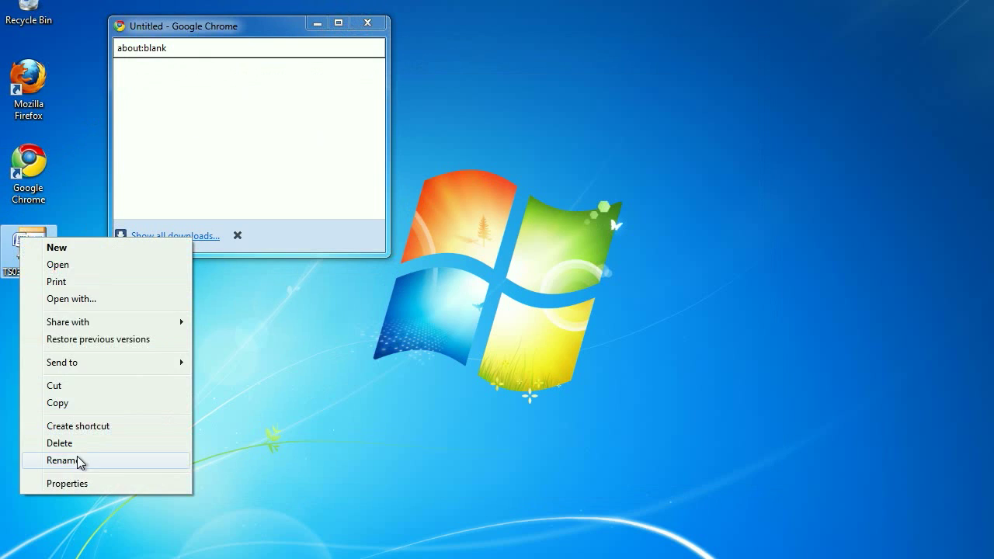
click(78, 461)
text(apa-template)
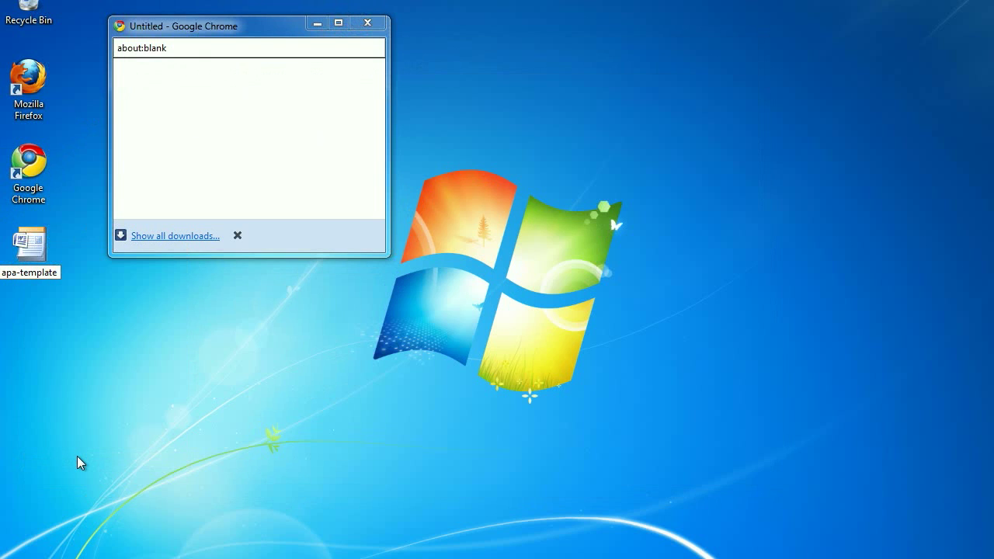
key(Return)
click(366, 25)
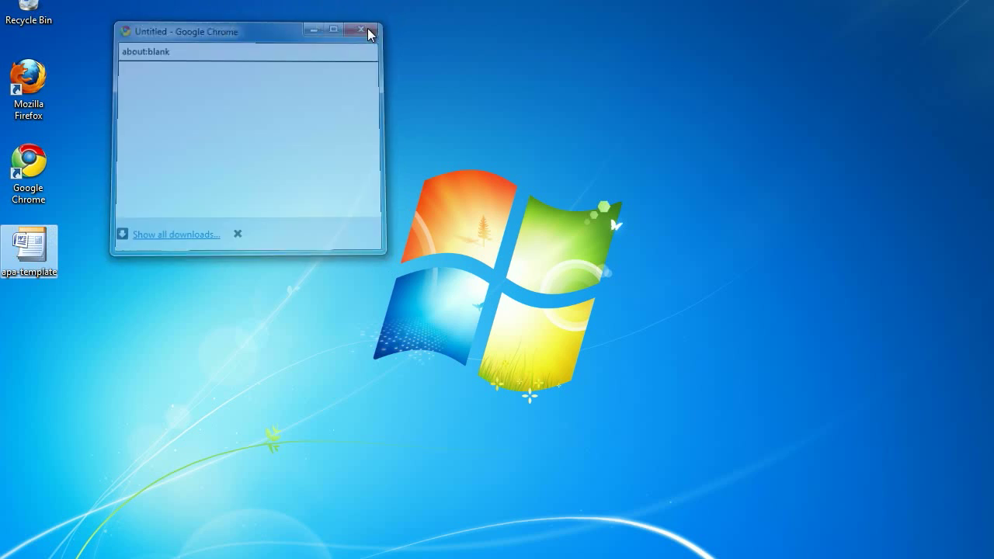
Step: Open a document from apa-template in Word and replace the header text "APA Style Sheet" with "Edit the header"
double_click(22, 253)
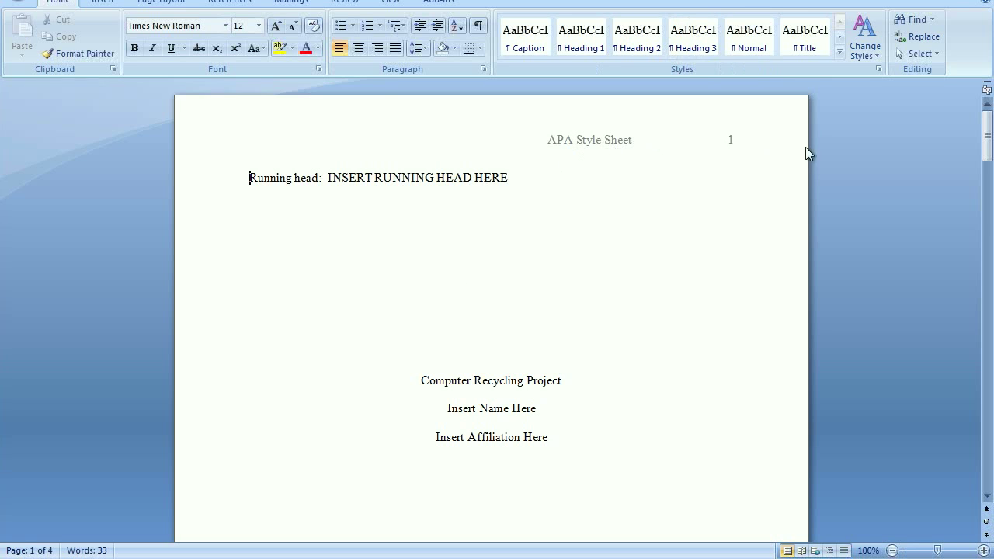
drag(988, 136, 966, 105)
double_click(571, 143)
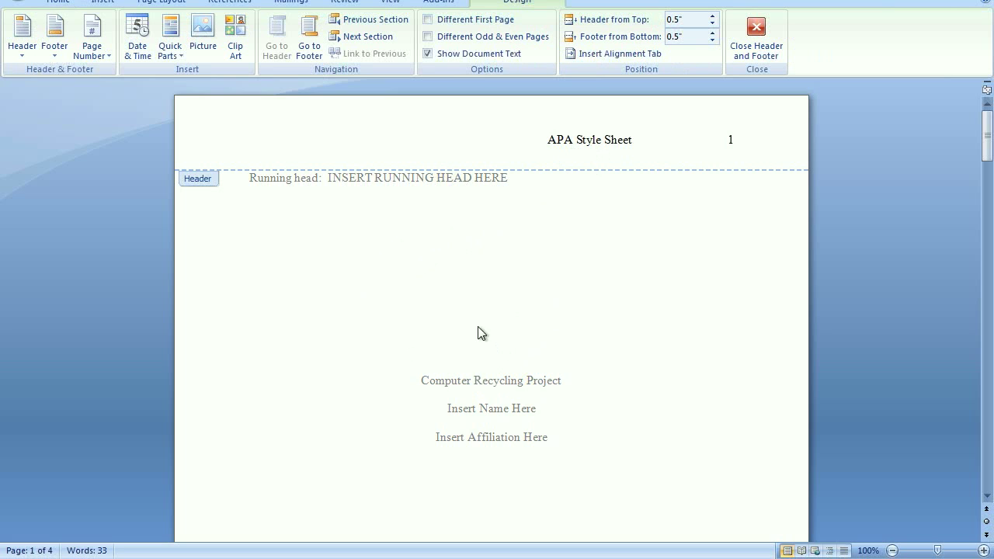
drag(548, 141, 633, 141)
text(Edit the header)
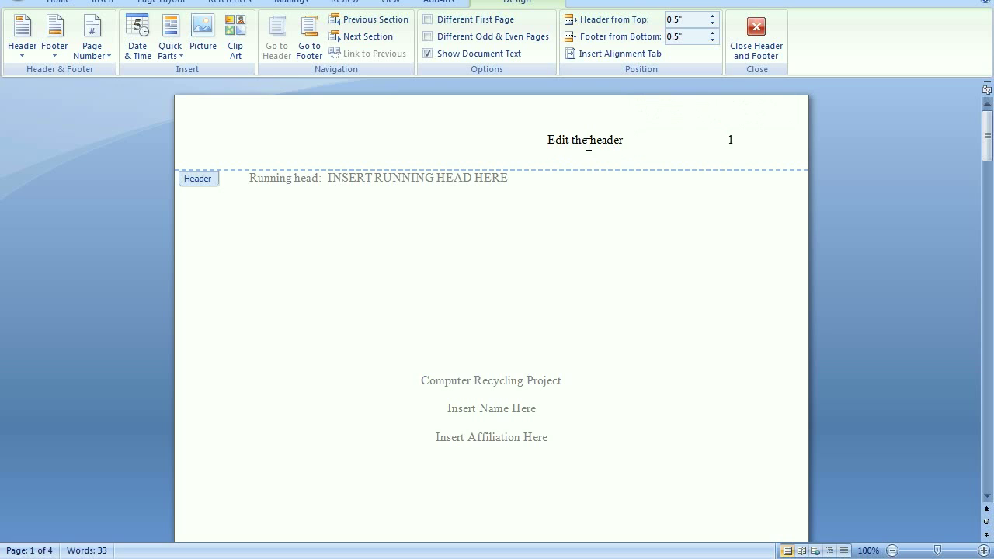
Step: Check the header text and page numbers on the first two pages and leave header editing
drag(731, 140, 719, 142)
drag(988, 138, 989, 215)
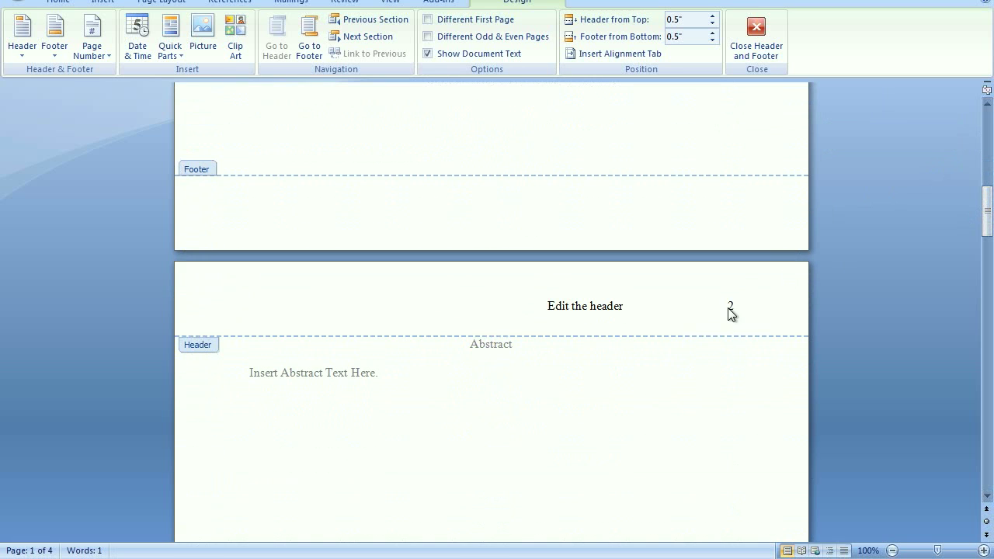
drag(727, 305, 736, 308)
drag(544, 306, 621, 311)
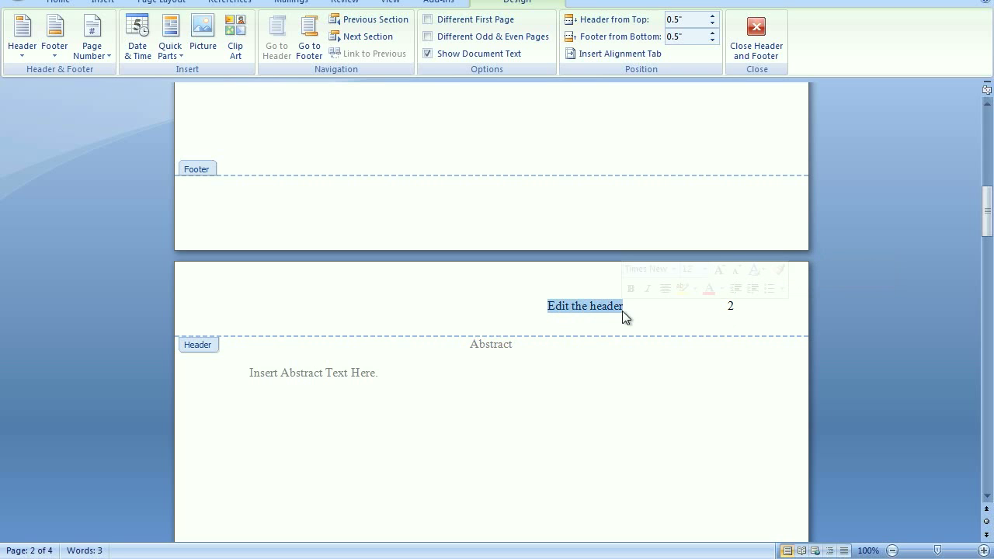
drag(988, 218, 989, 136)
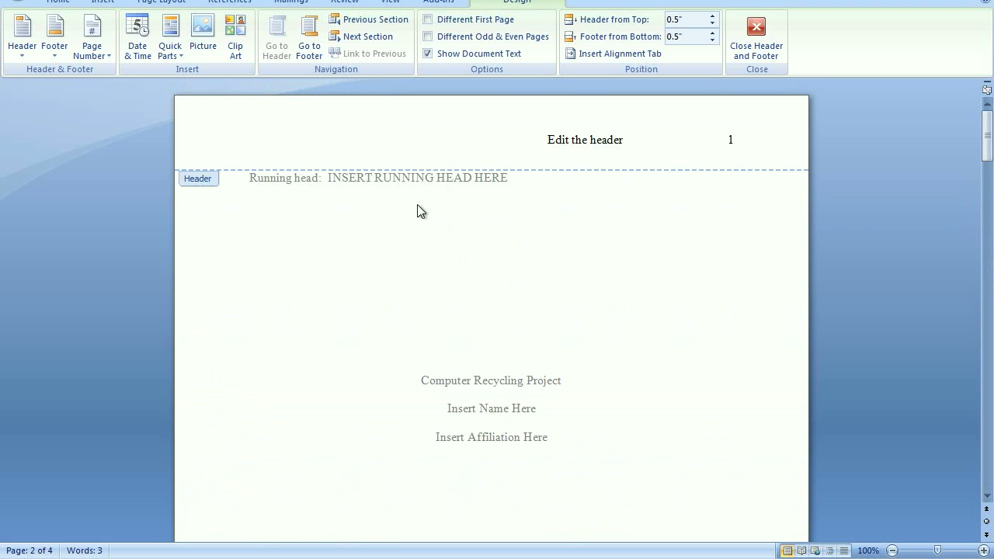
click(751, 31)
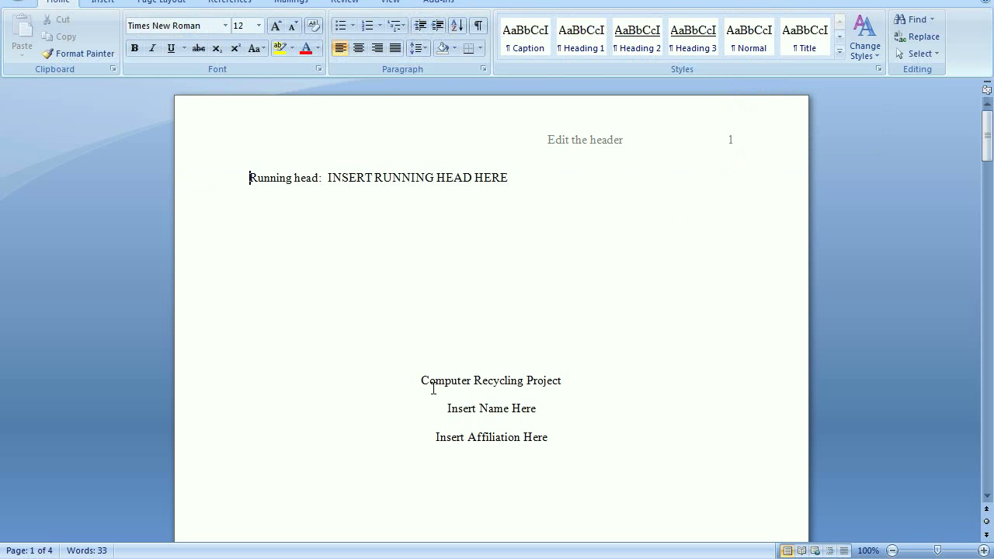
Step: Examine the title, name and affiliation lines on the title page and the placeholder text on the Abstract page
drag(423, 382, 564, 388)
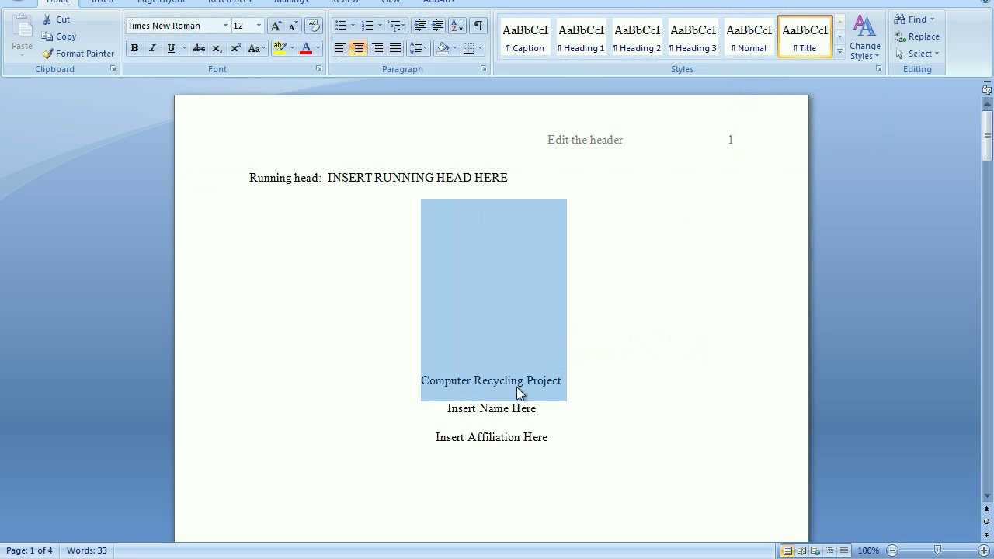
drag(443, 408, 444, 444)
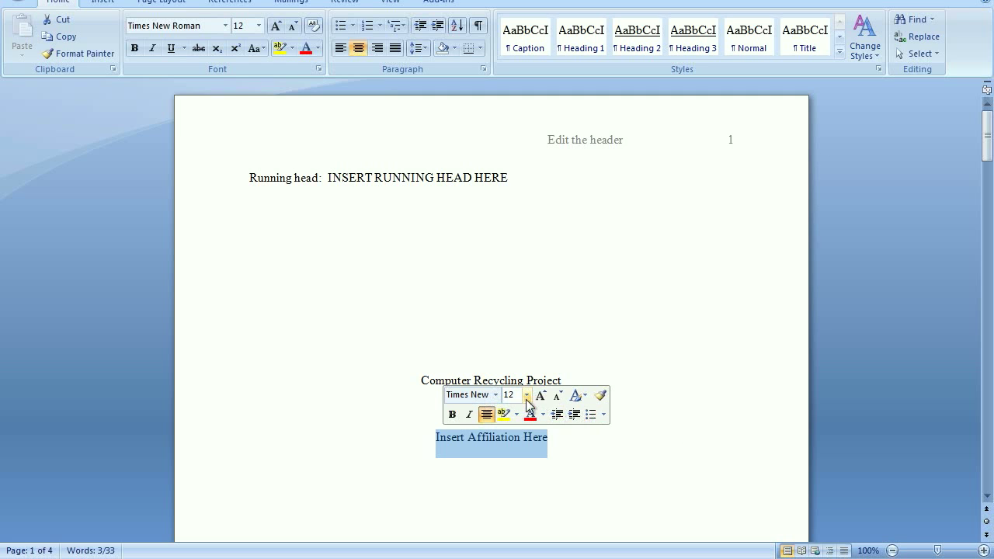
click(661, 444)
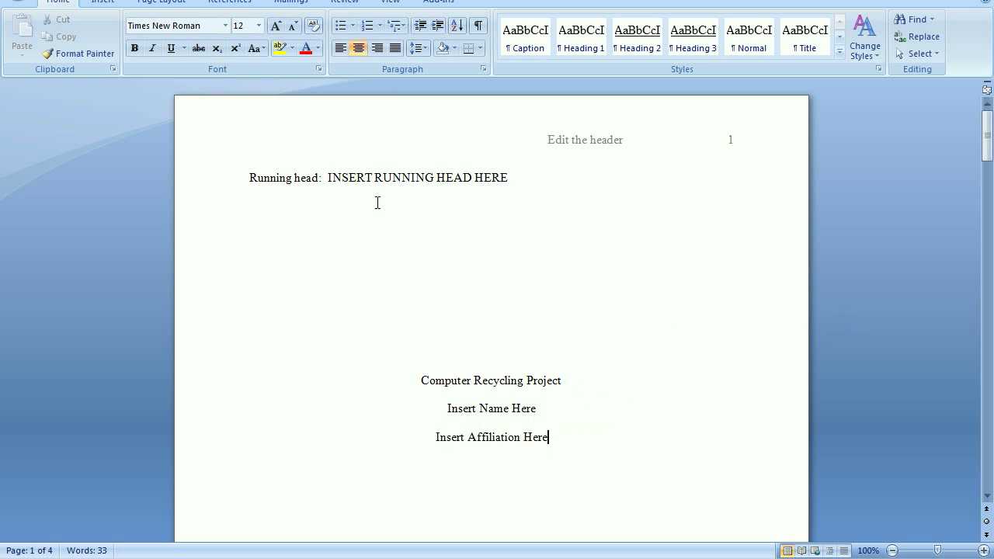
drag(546, 437, 428, 365)
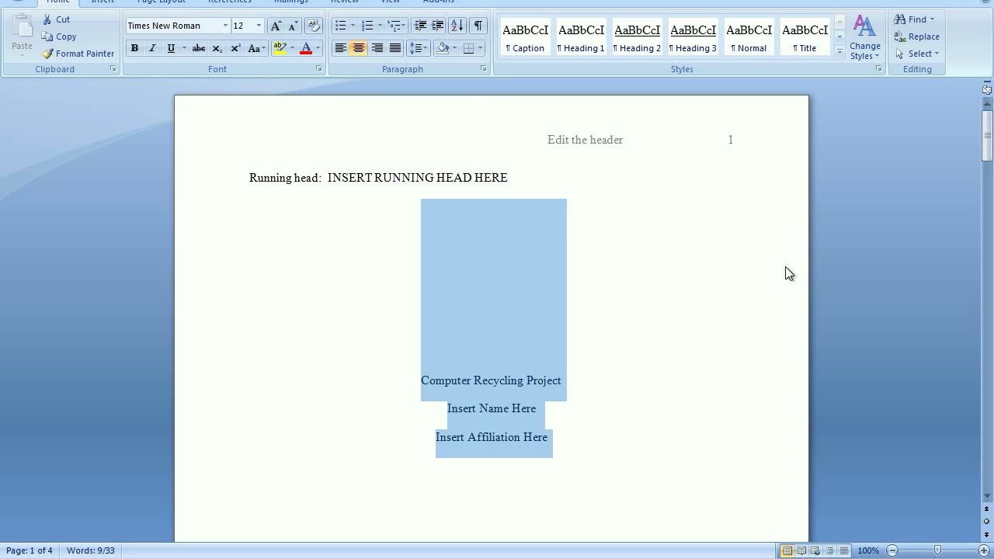
drag(987, 144, 990, 232)
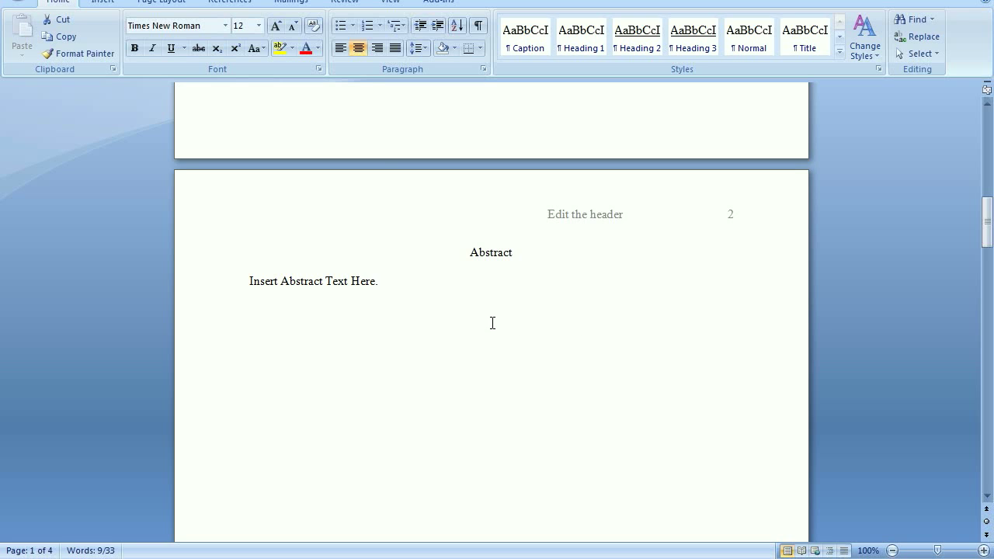
drag(491, 321, 464, 255)
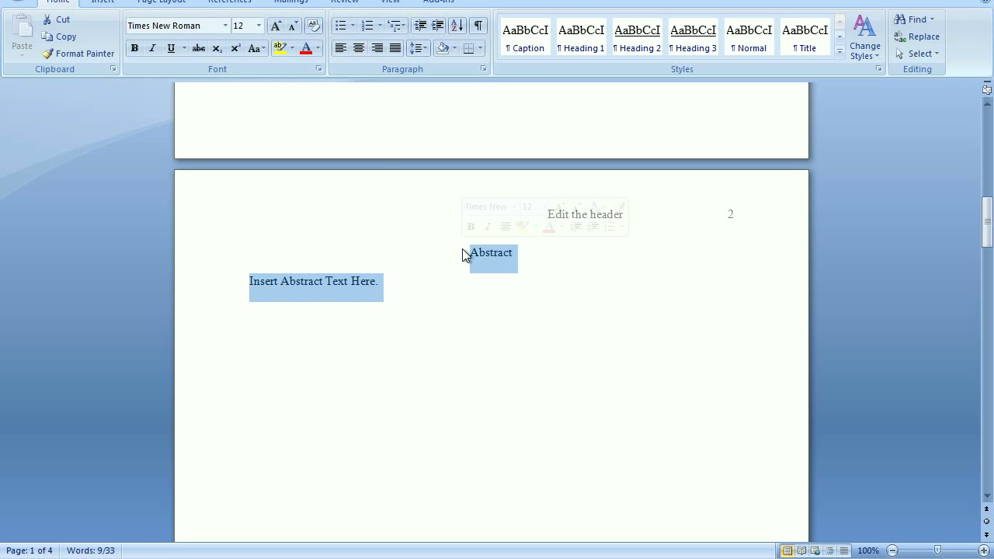
click(633, 309)
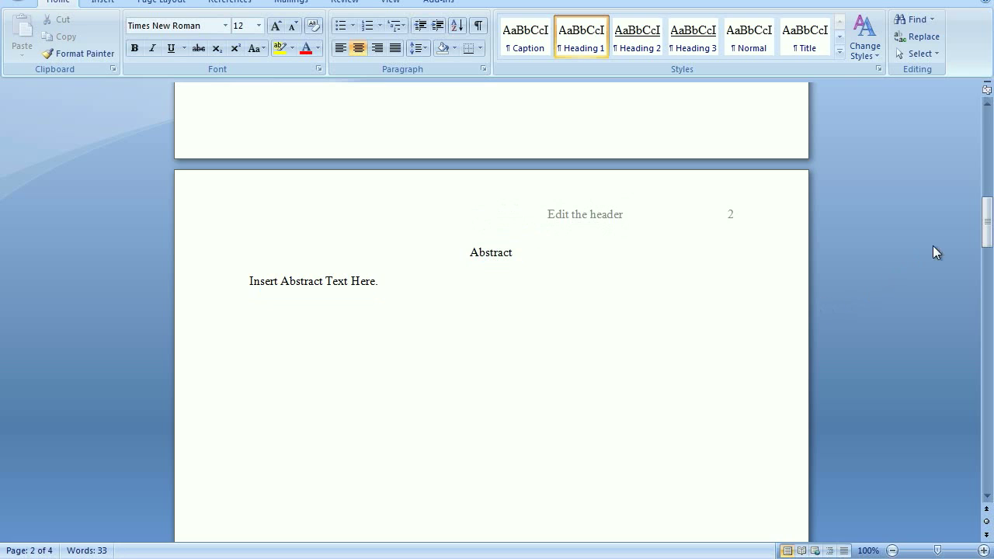
Step: Replace the "Retype Title Here" placeholder above the body text with "A Really Interesting Paper"
drag(990, 228, 990, 318)
triple_click(498, 271)
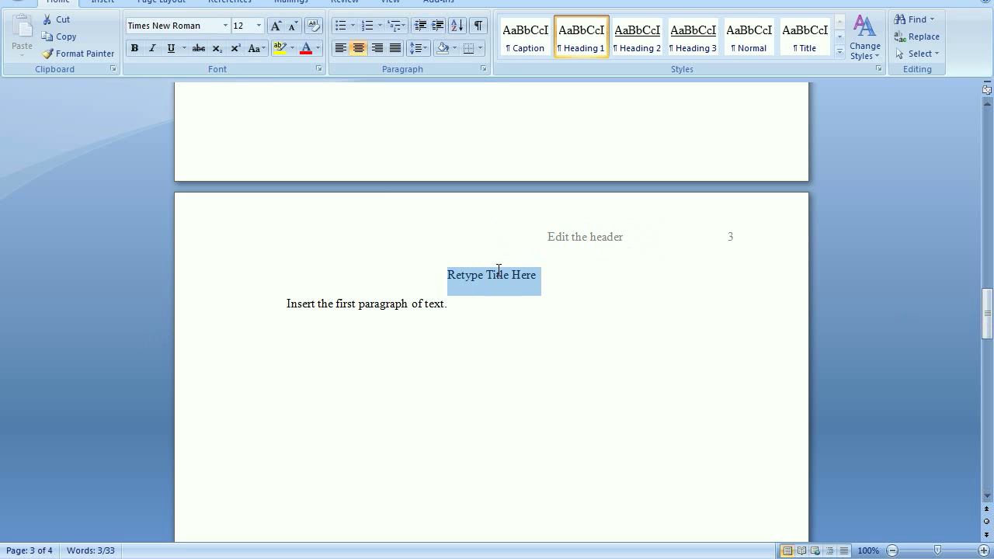
text(A)
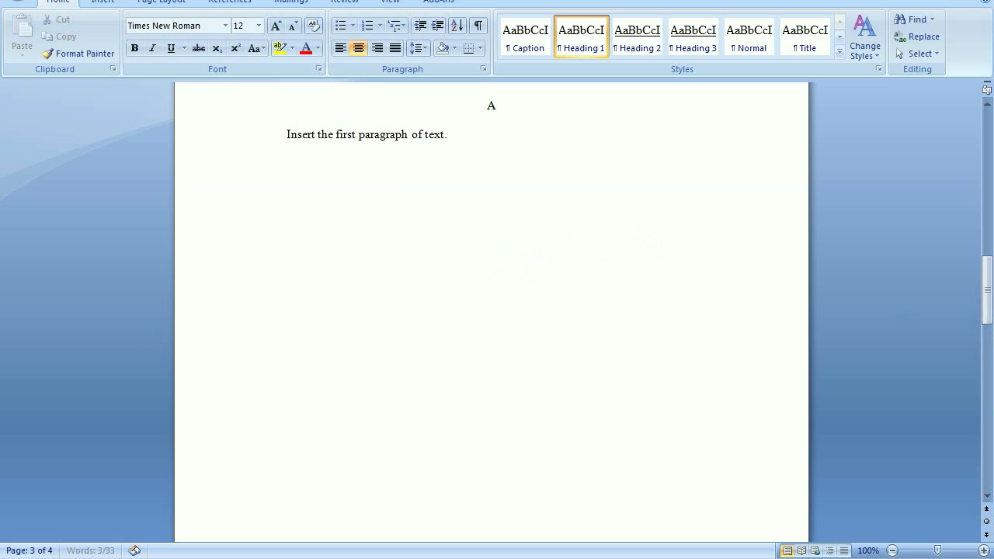
text( really inst)
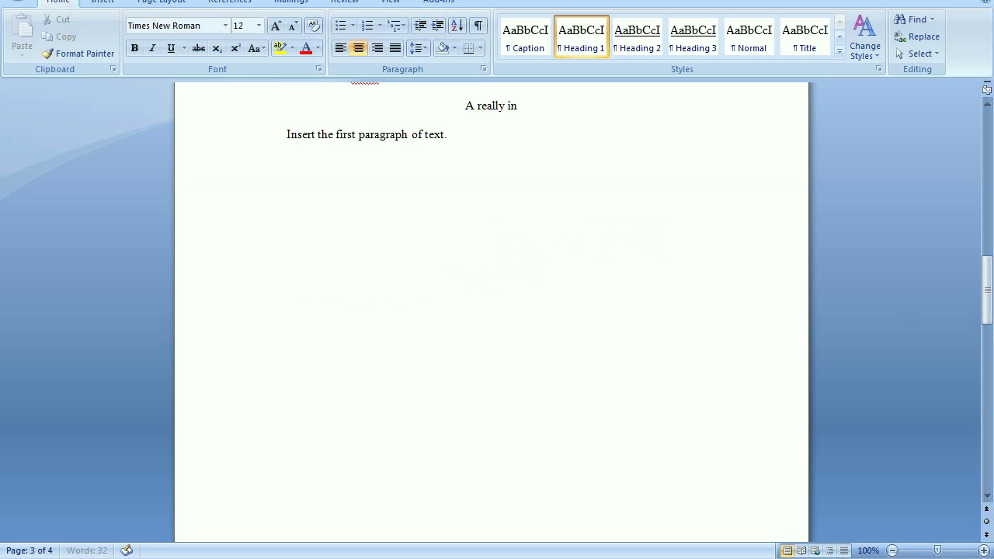
key(BackSpace)
key(BackSpace)
key(BackSpace)
key(BackSpace)
key(BackSpace)
key(BackSpace)
key(BackSpace)
key(BackSpace)
key(BackSpace)
key(BackSpace)
key(BackSpace)
key(BackSpace)
text(Reall INter)
key(BackSpace)
key(BackSpace)
key(BackSpace)
key(BackSpace)
key(BackSpace)
key(BackSpace)
text(y Intereste)
key(BackSpace)
text(ing Paper)
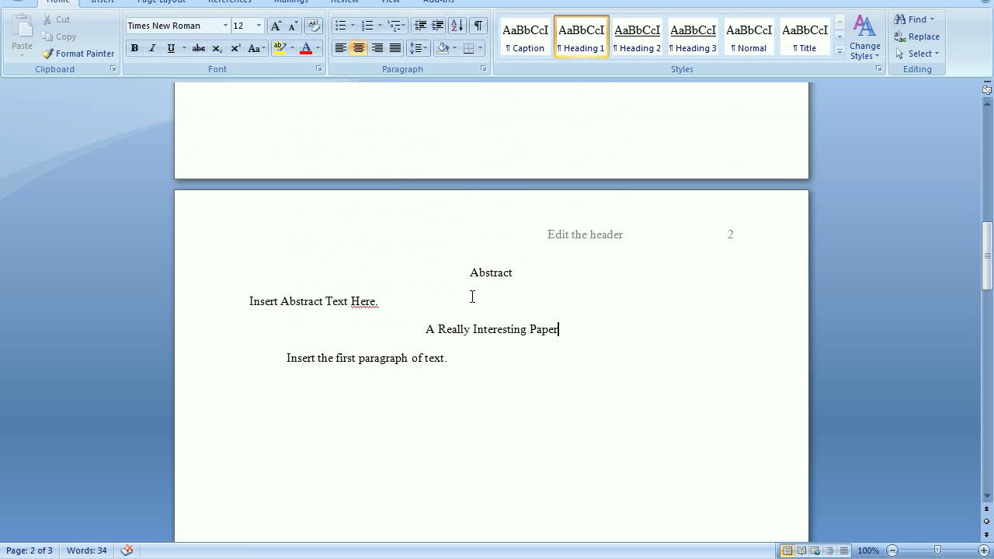
Step: Delete the Abstract heading and its placeholder text above the paper title
drag(457, 304, 446, 282)
key(Delete)
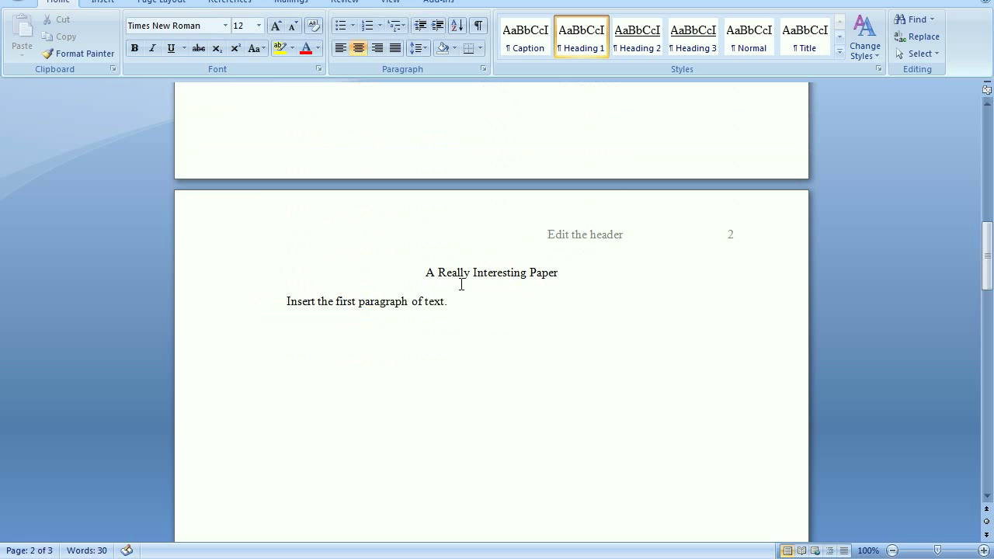
scroll(461, 289, up, 15)
scroll(460, 286, down, 17)
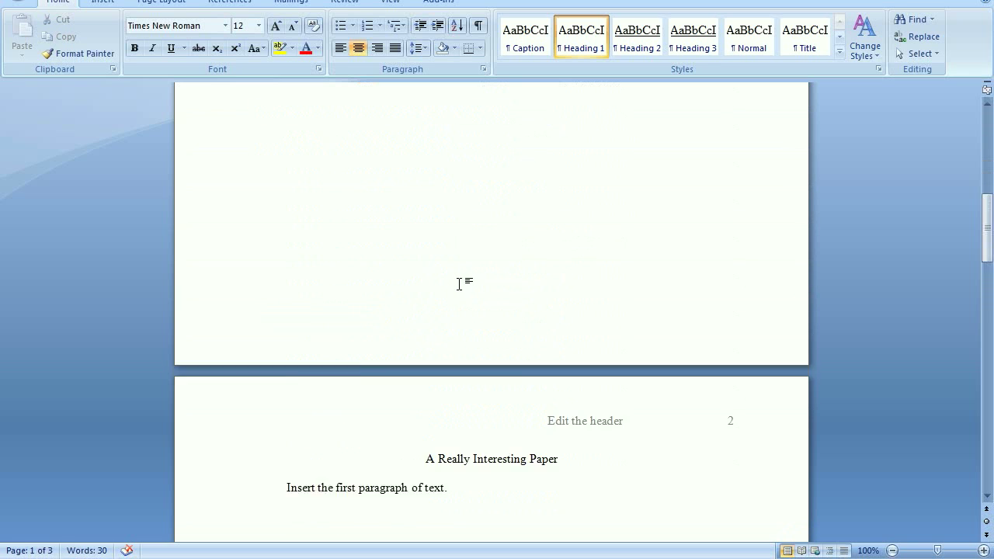
Step: Replace the first-paragraph placeholder under the paper title with "This is where we compose the body."
drag(446, 233, 280, 228)
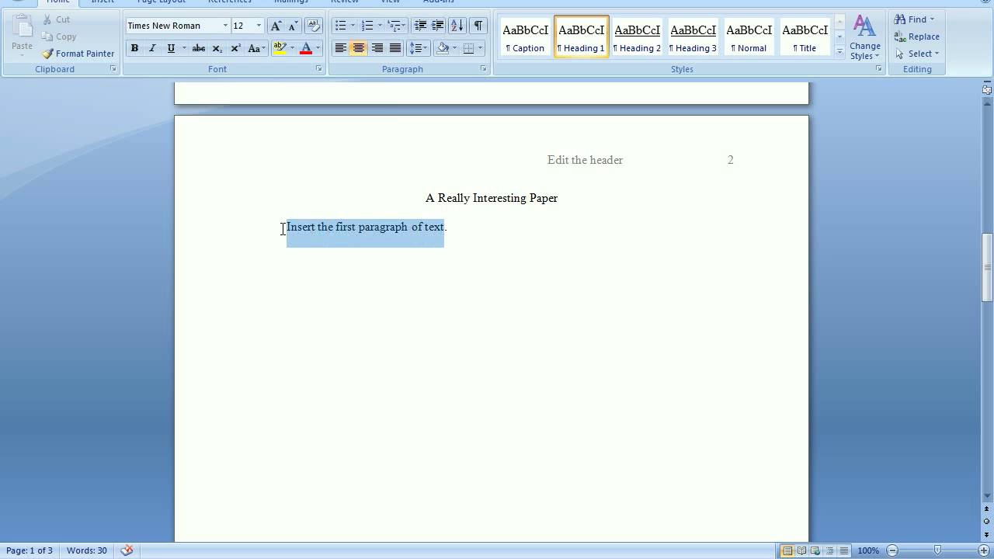
key(Delete)
text(This is what.)
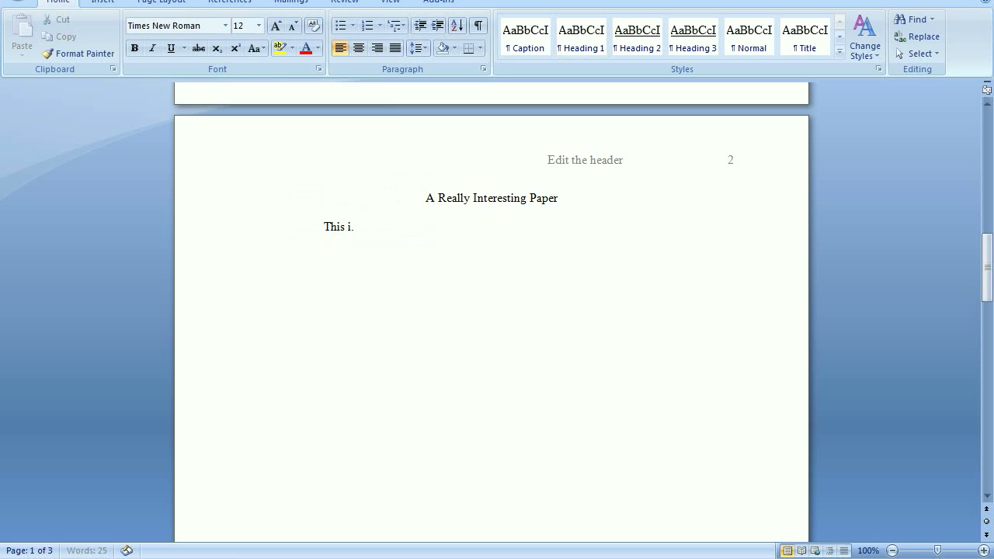
key(BackSpace)
key(BackSpace)
text(ere we compose the body)
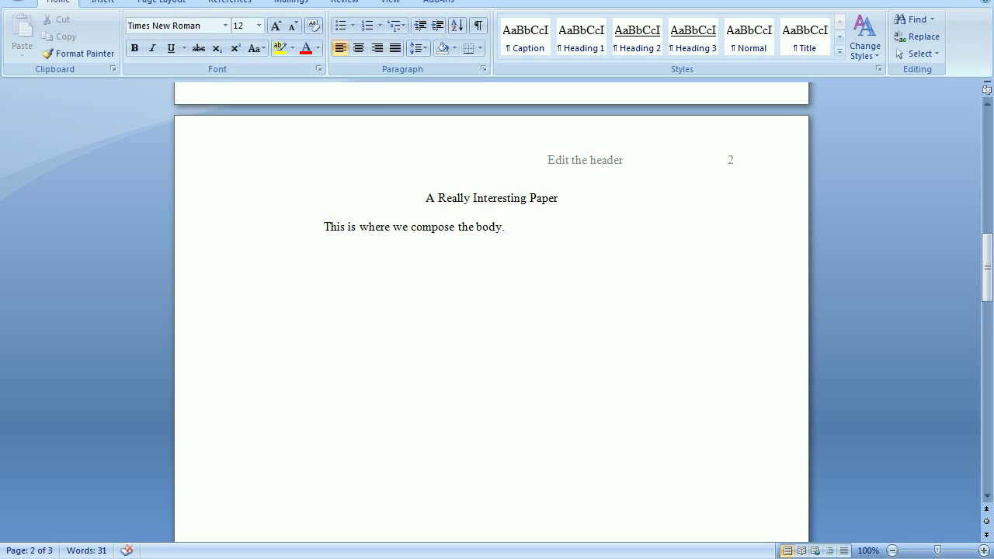
Step: Add the sentence "This is citable information." to the body paragraph, using the suggested spelling "citable" for the misspelled word
key(End)
text(This is ciatable information.)
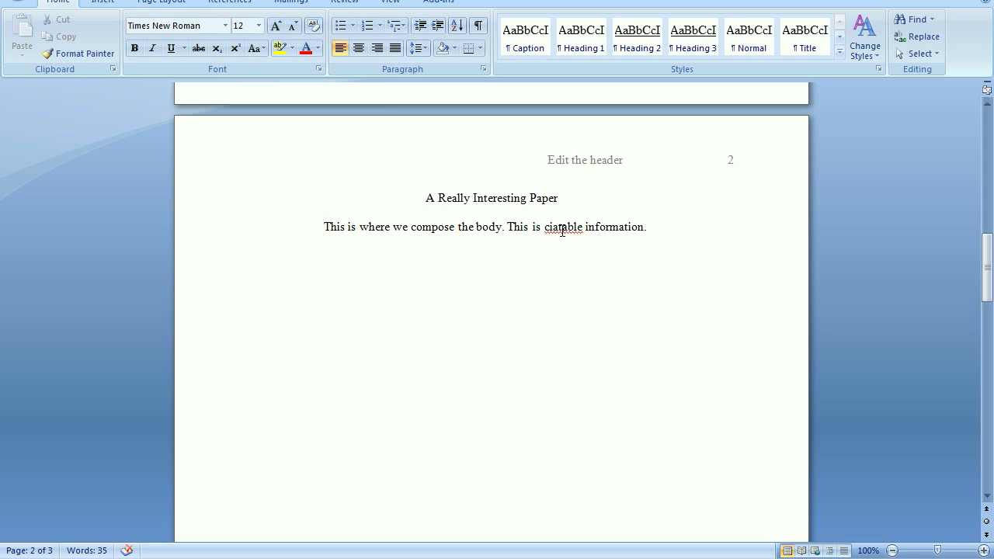
right_click(563, 228)
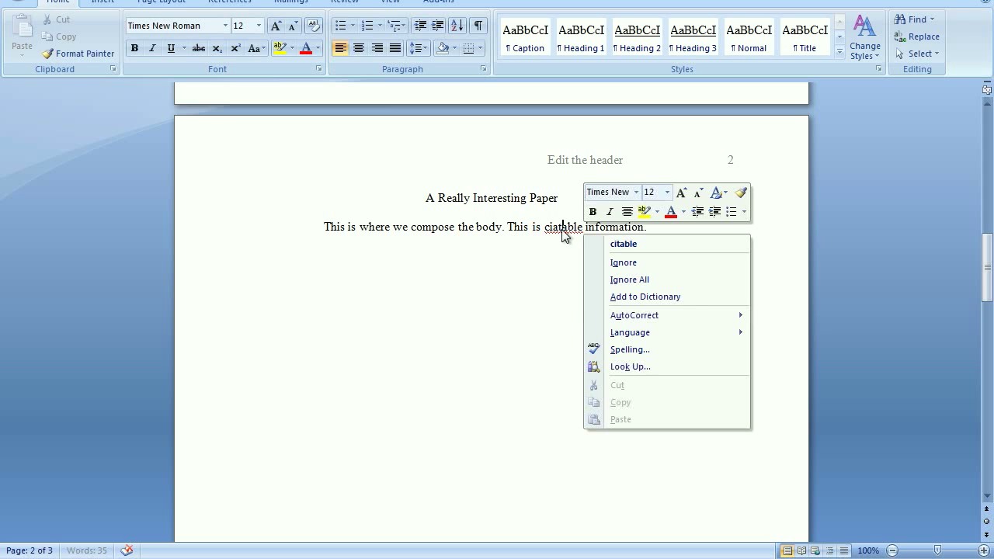
click(631, 246)
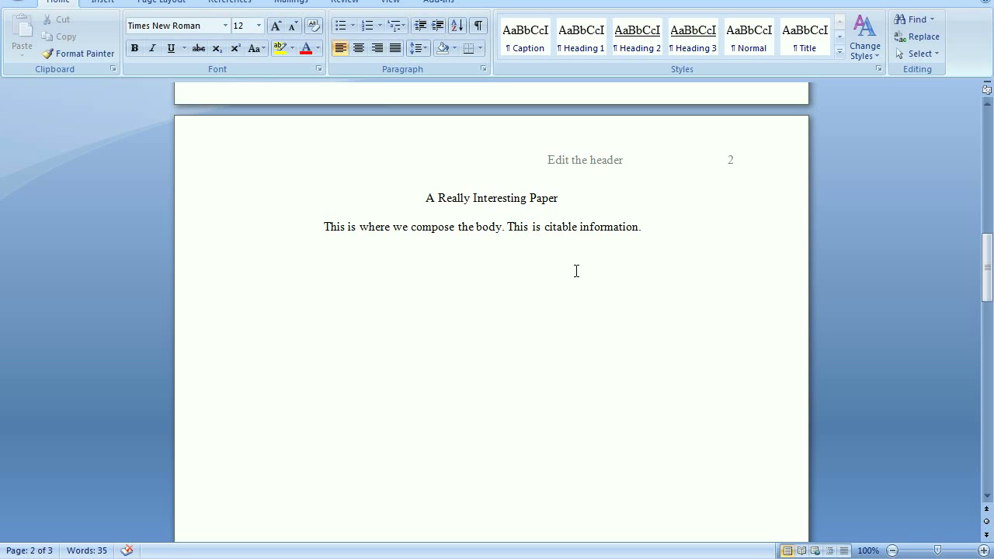
Step: Start a citation from a new source before the period after "information", keeping Book as the source type
click(638, 227)
click(339, 4)
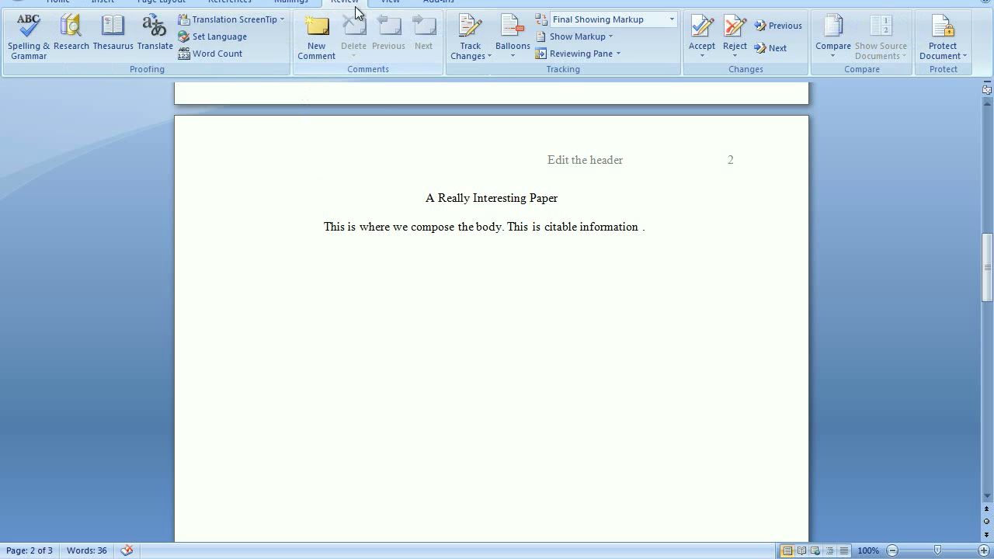
click(301, 3)
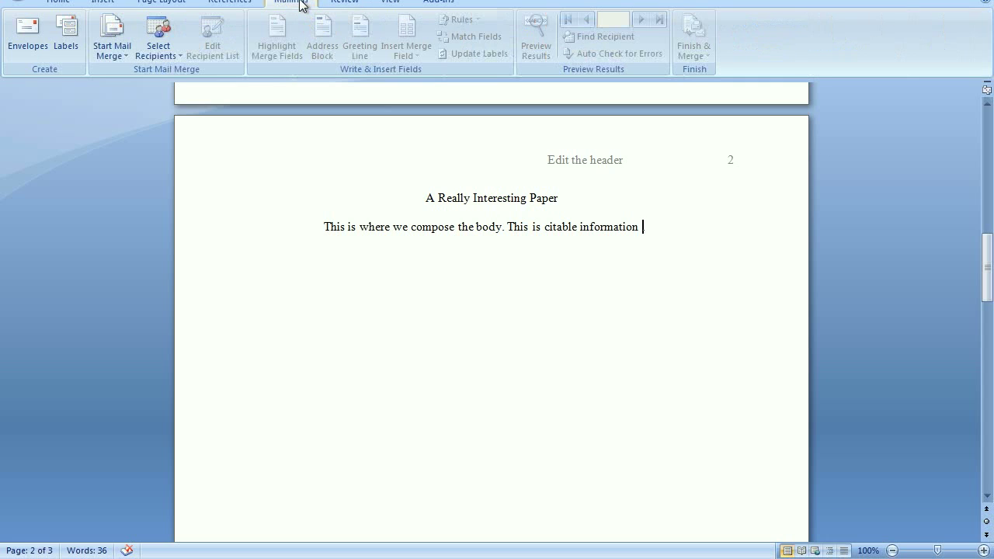
click(235, 4)
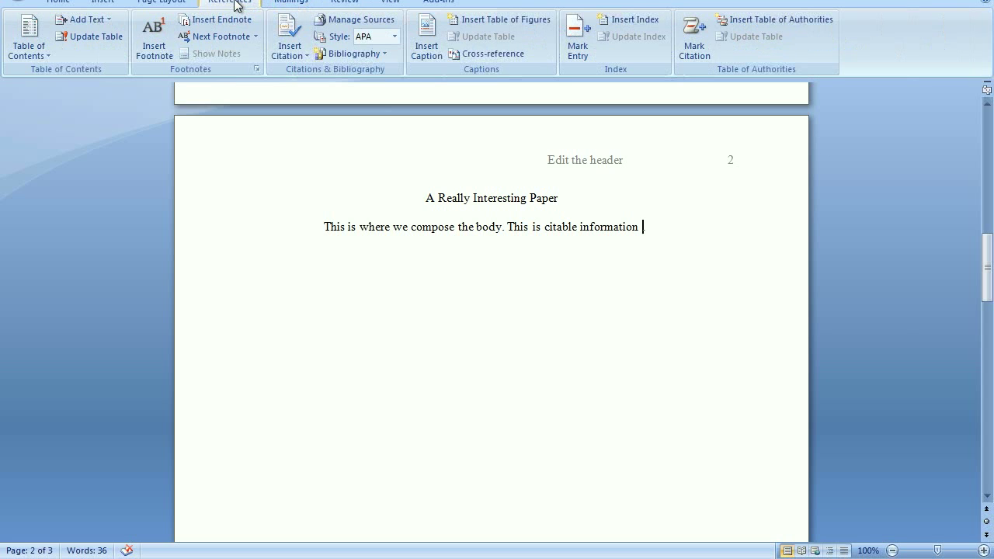
click(291, 48)
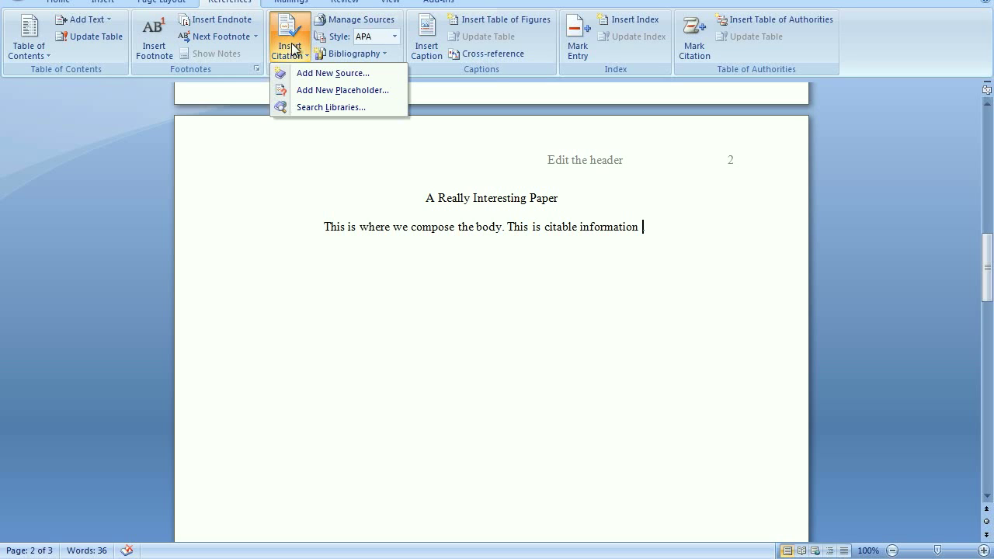
click(300, 71)
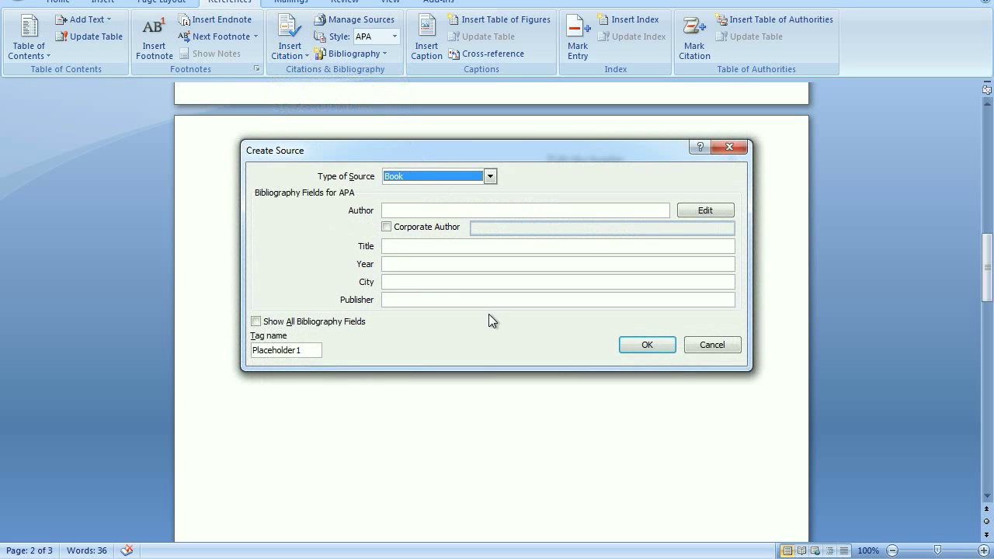
click(489, 176)
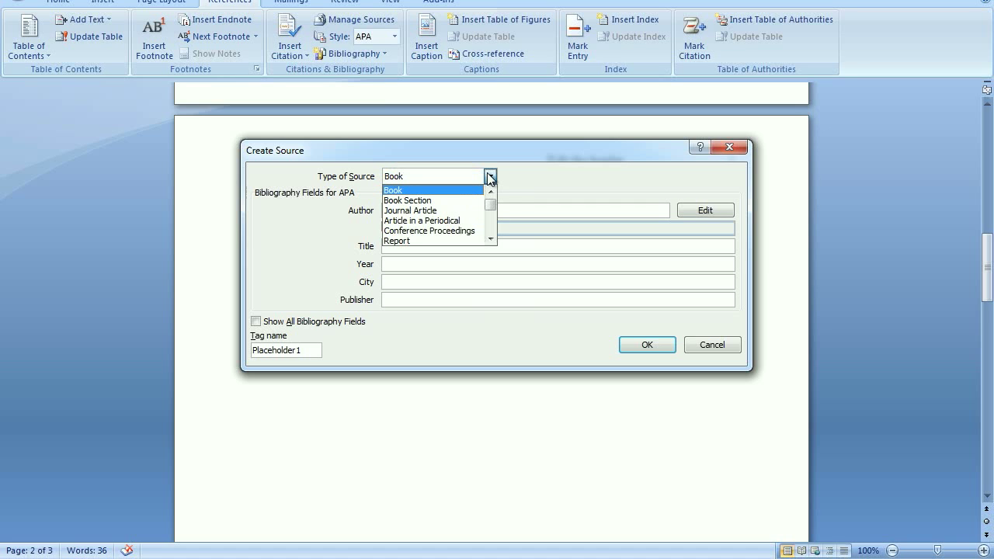
click(489, 176)
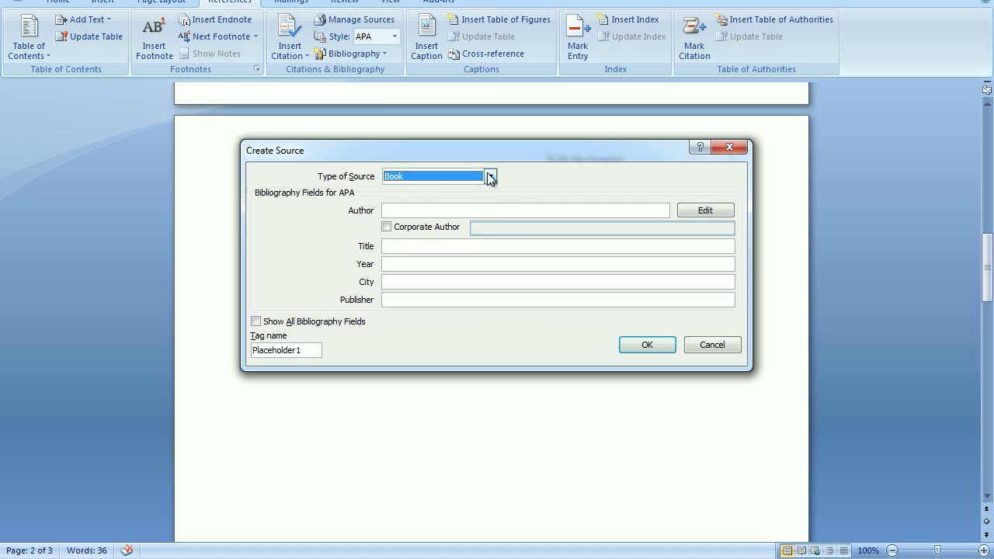
click(396, 209)
text(Joh)
key(BackSpace)
key(BackSpace)
key(BackSpace)
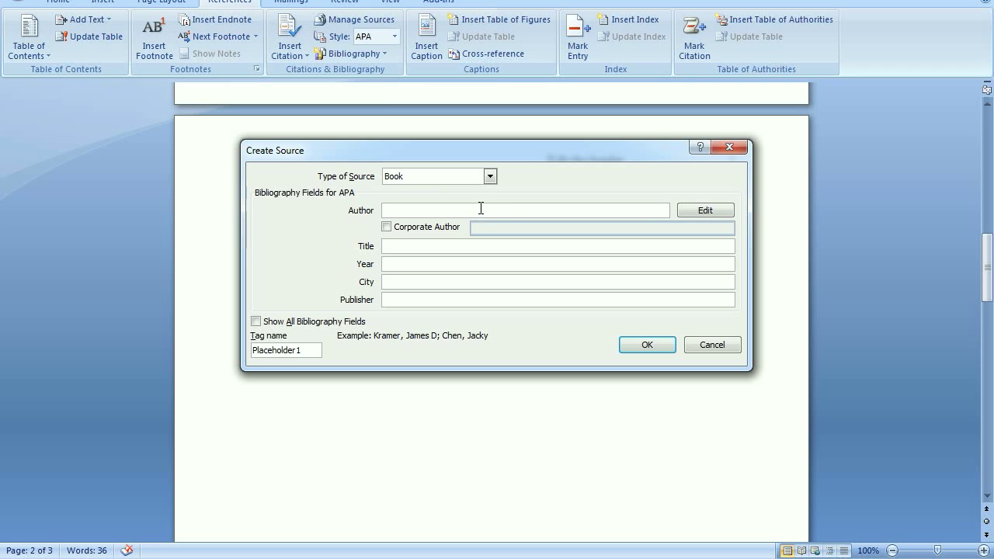
Step: Add two authors to the book source by entering each one's last and first name in the name editor
click(713, 212)
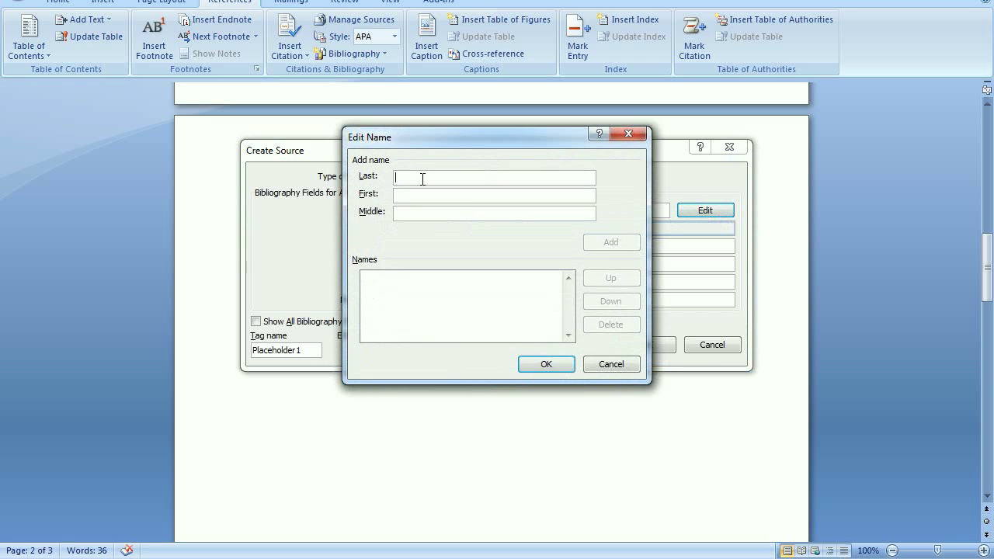
text(Doe)
key(Tab)
text(John)
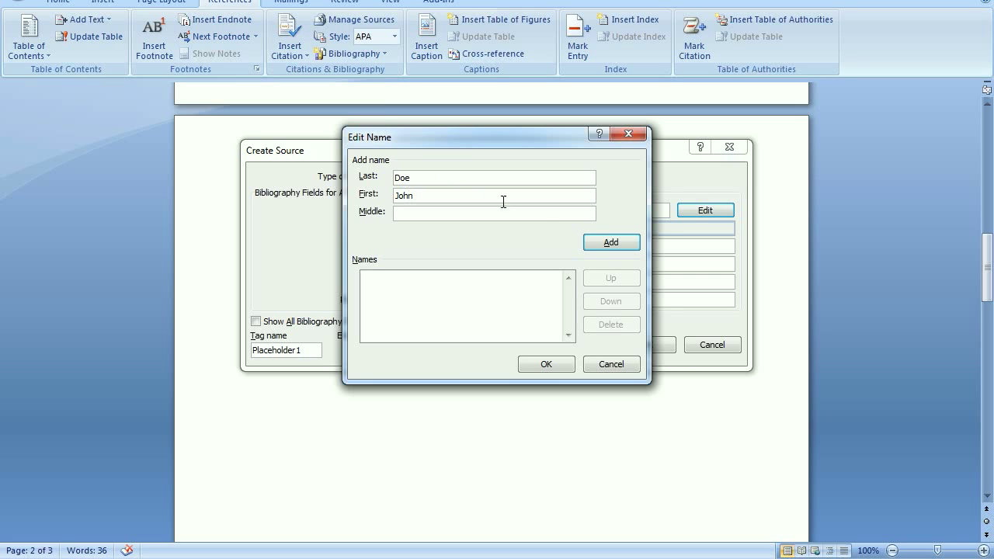
click(625, 244)
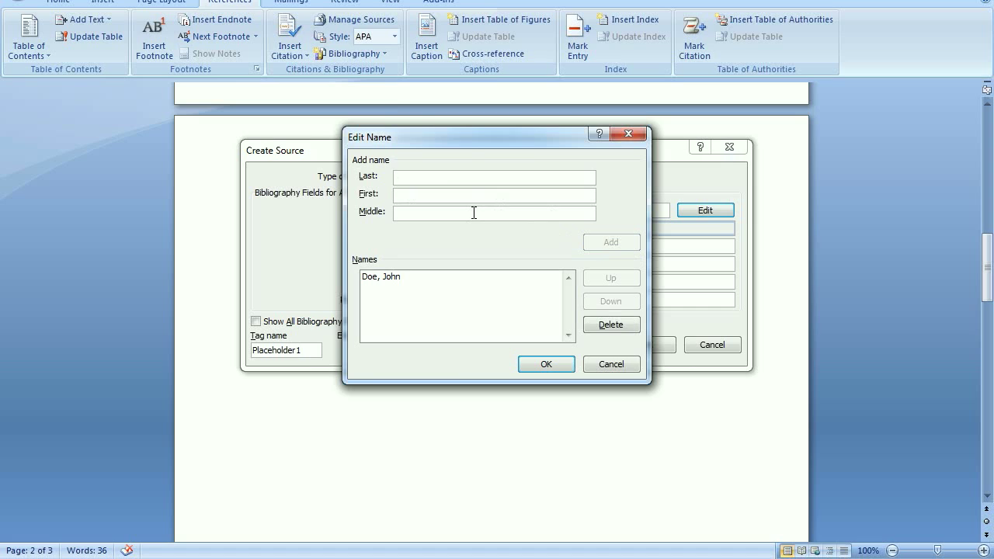
text(DoeJane)
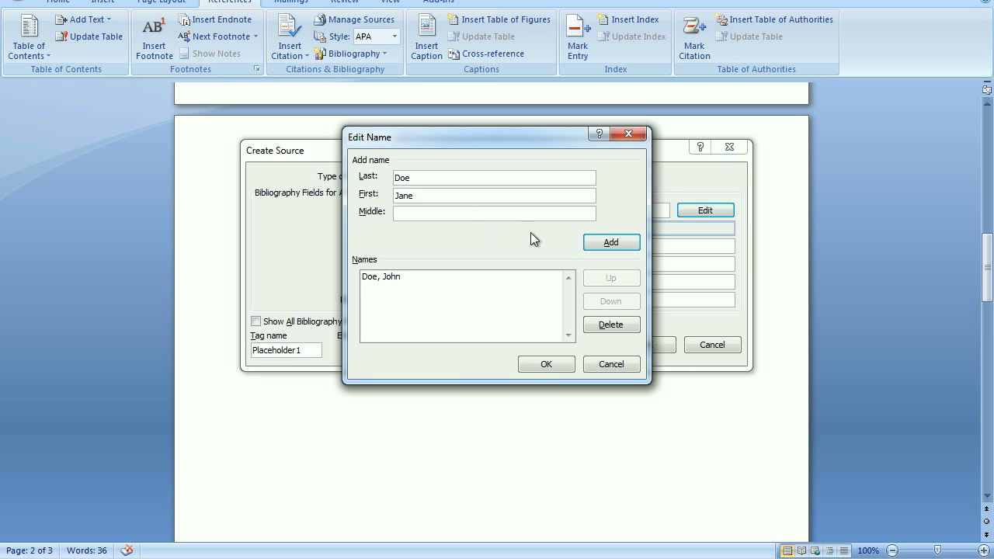
click(621, 247)
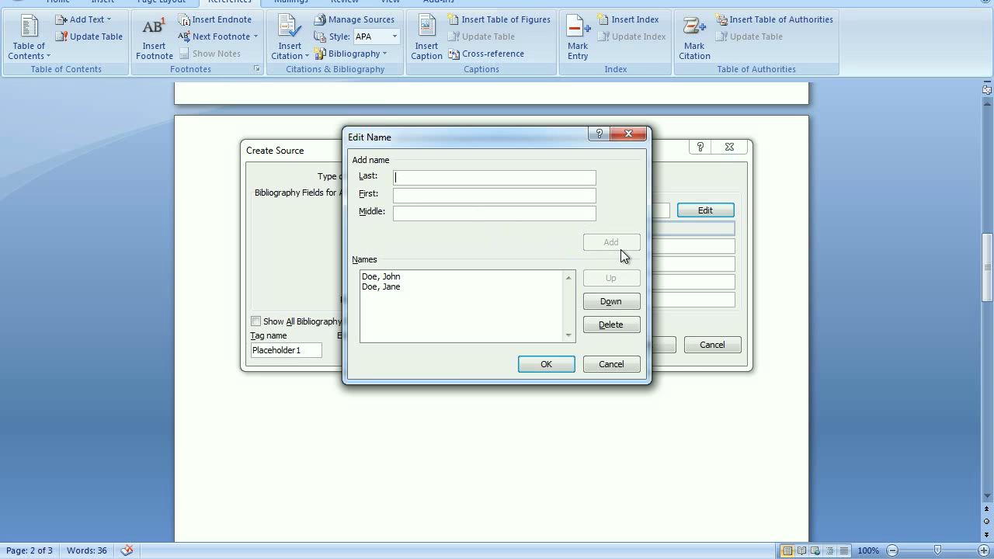
click(555, 366)
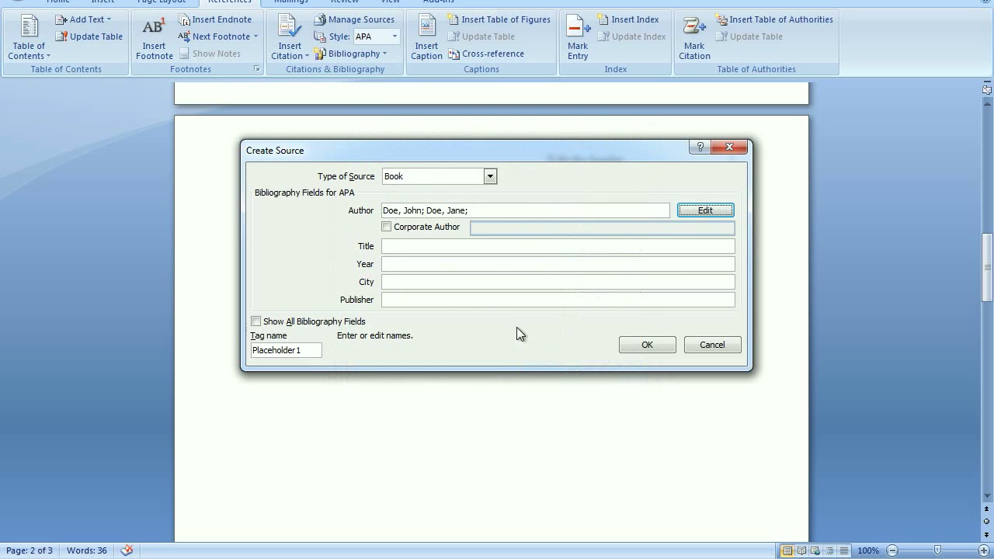
Step: Set the book source's title to "The Meaning of Life" and its year to 2010
click(394, 246)
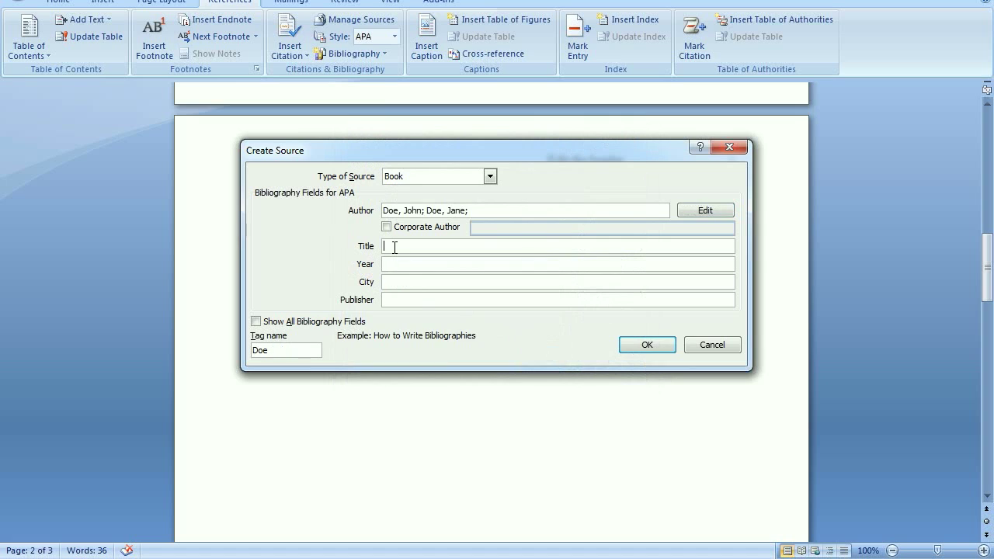
text(The m)
key(BackSpace)
text(Meaning of Life)
key(Tab)
text(2010)
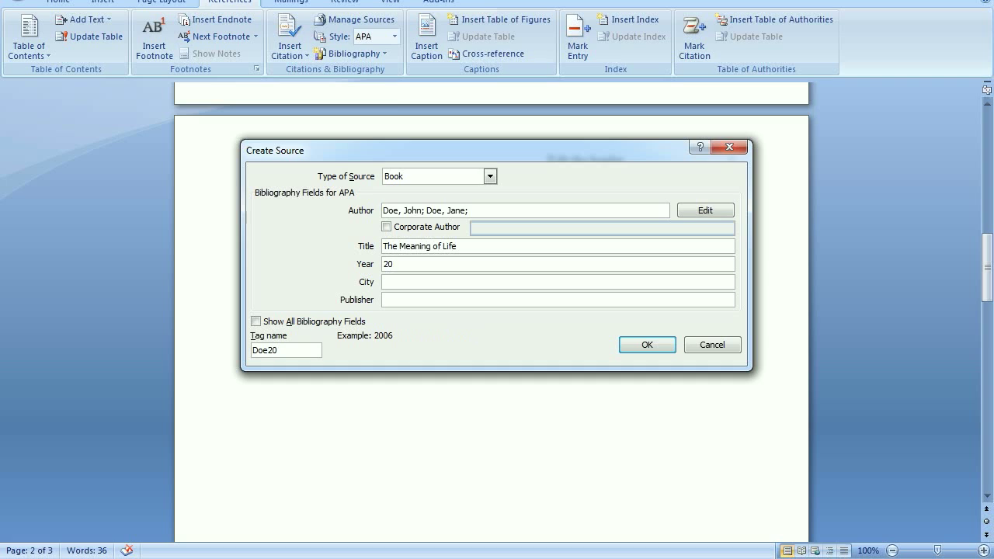
Step: Set the book's city to Cadiz and publisher to "Whoever Publishing", and insert the citation
key(Tab)
text(Caidz)
key(BackSpace)
key(BackSpace)
key(BackSpace)
text(diz, S)
key(BackSpace)
key(BackSpace)
key(BackSpace)
key(Tab)
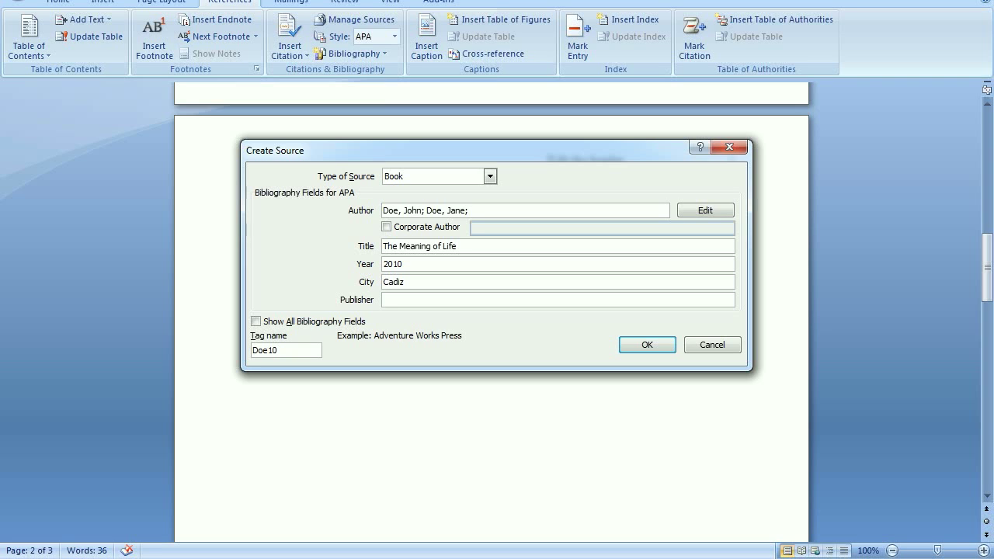
text(Whoever Publishing)
click(648, 344)
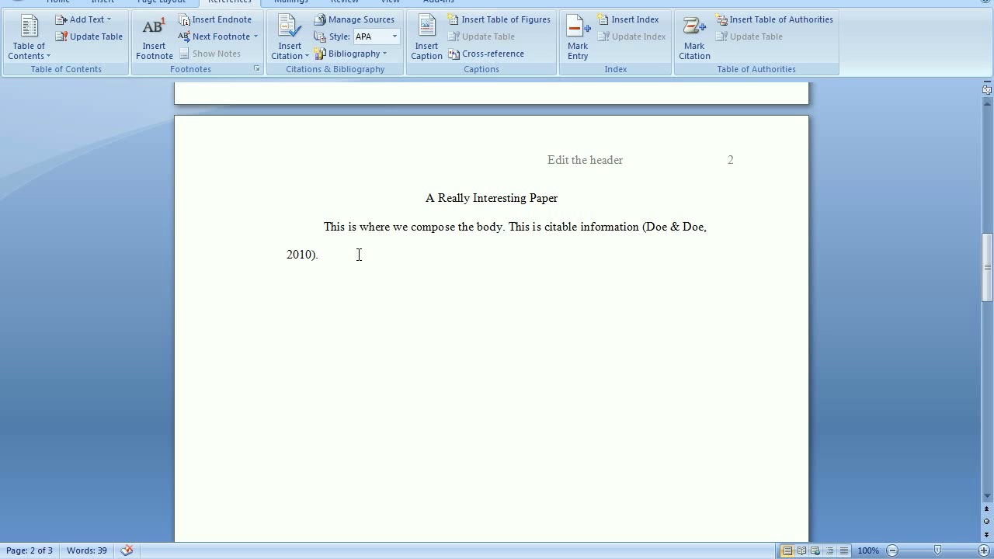
Step: Add the sentence "So we can type some more info here." after the citation and place the cursor before its period
text(So we can type some more info)
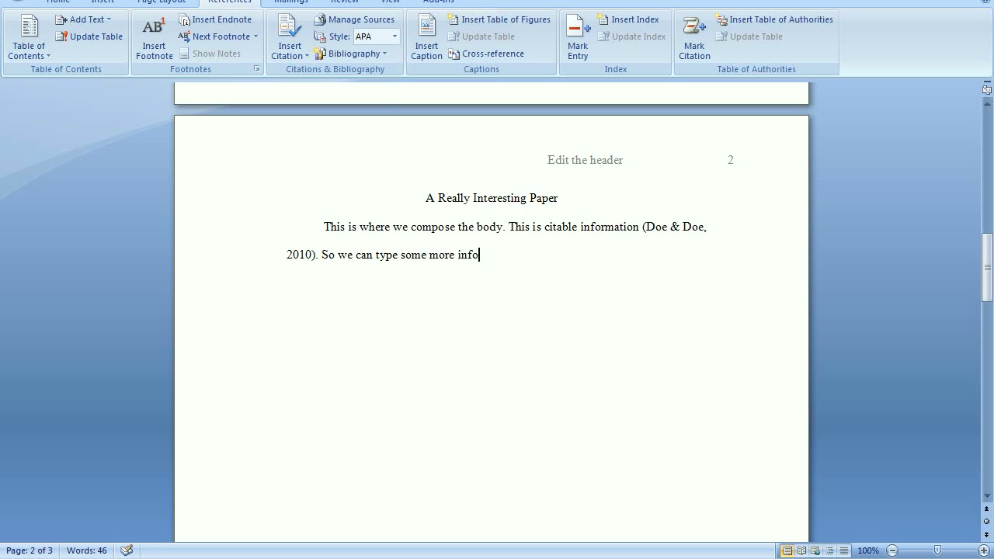
text( here.)
key(Left)
Step: Create a new source for a citation at the end of the second body sentence and set its type to Web site
click(288, 48)
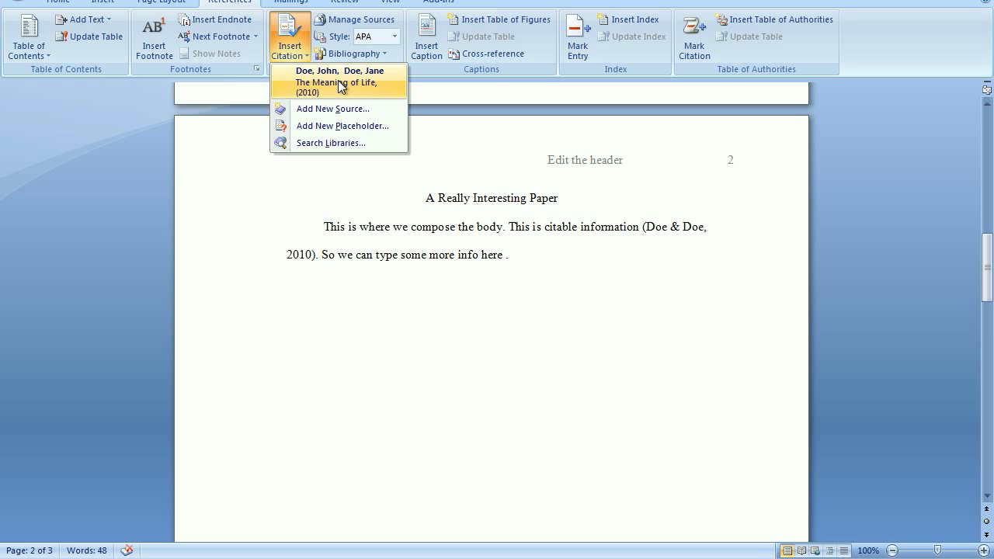
click(334, 105)
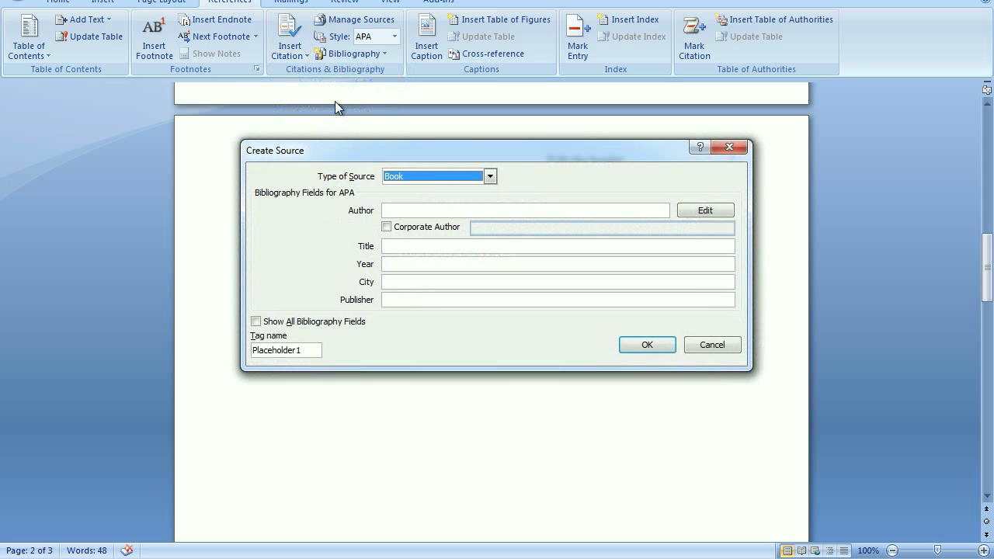
click(487, 180)
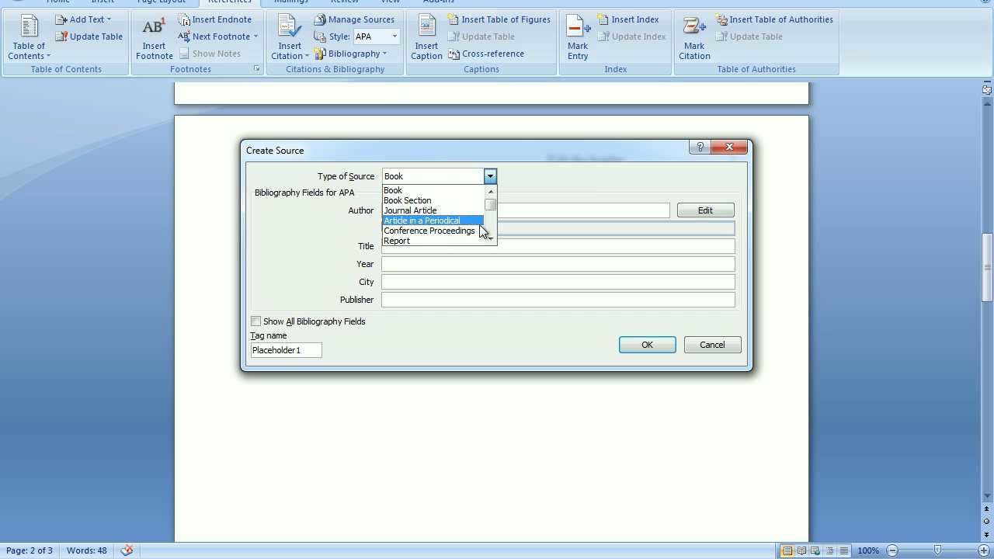
scroll(480, 229, down, 4)
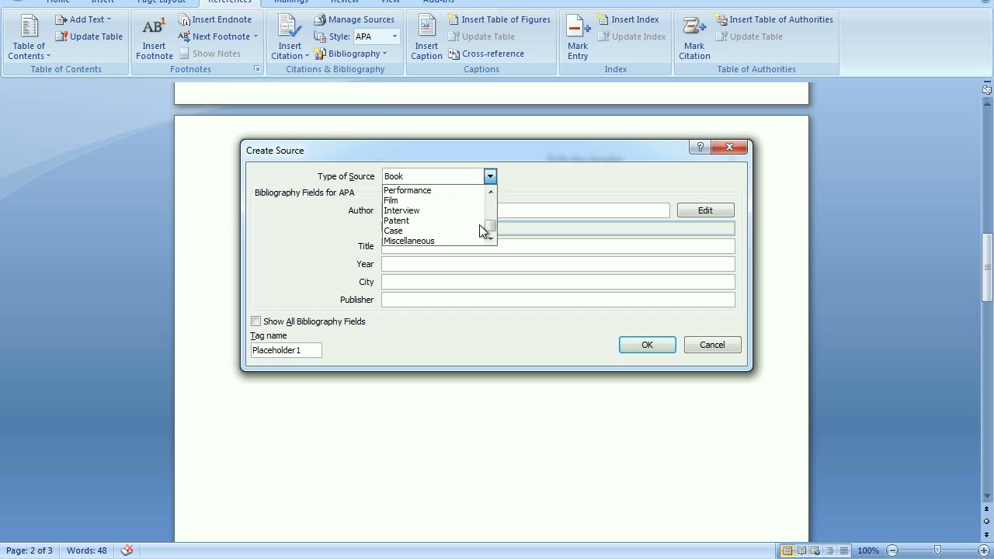
drag(490, 231, 491, 221)
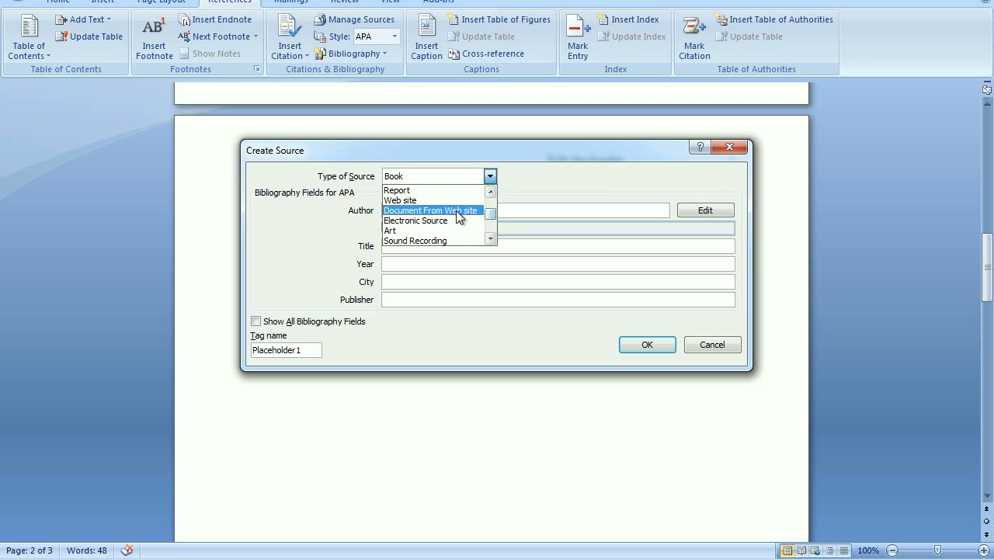
click(437, 200)
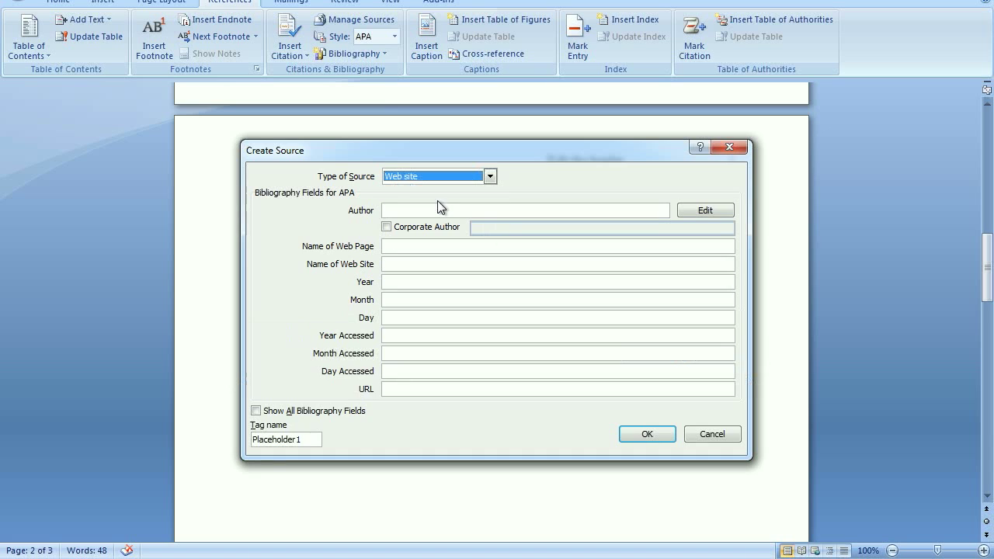
Step: Enter the web source's author name and set the name of its web page to "All about the meaning of life"
click(399, 210)
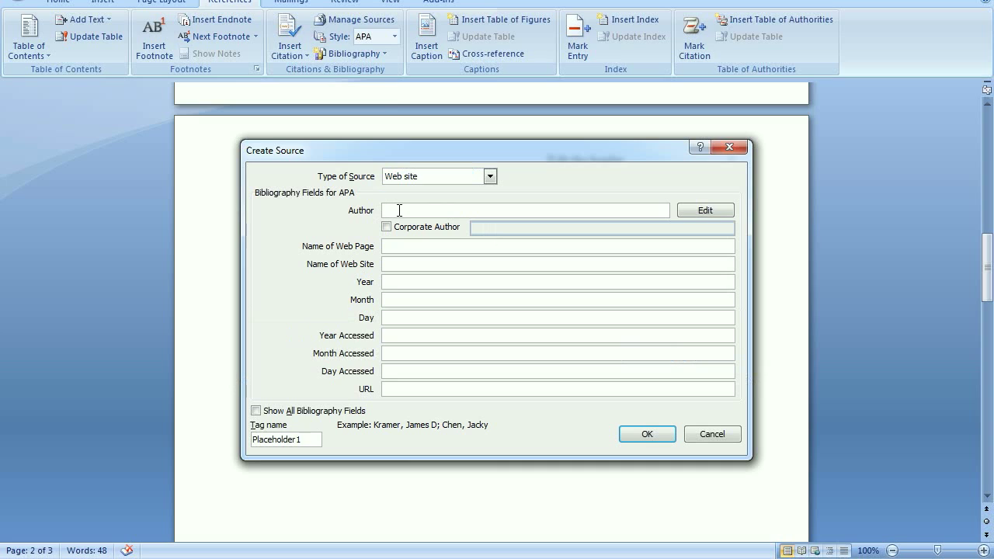
text(Harry)
click(392, 246)
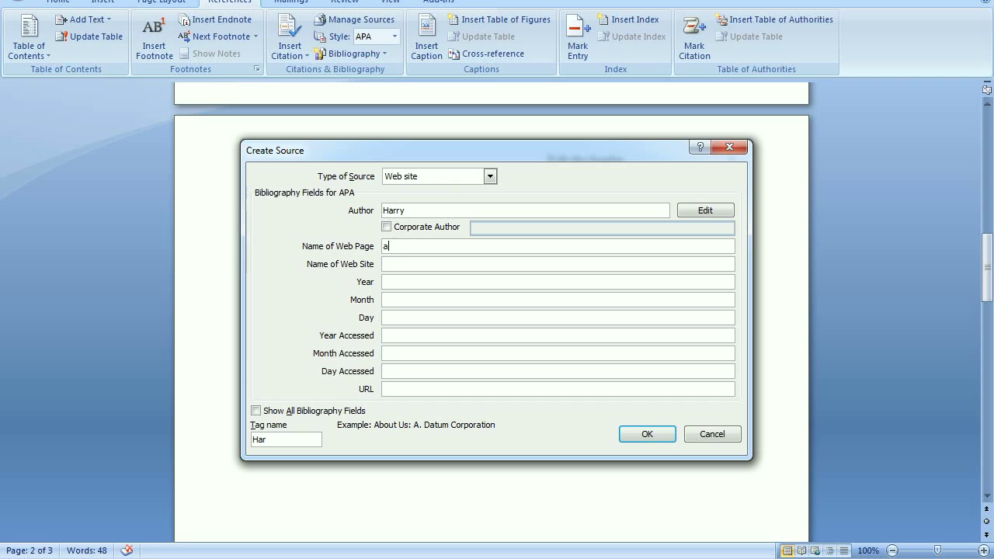
text(All about the meaning of life)
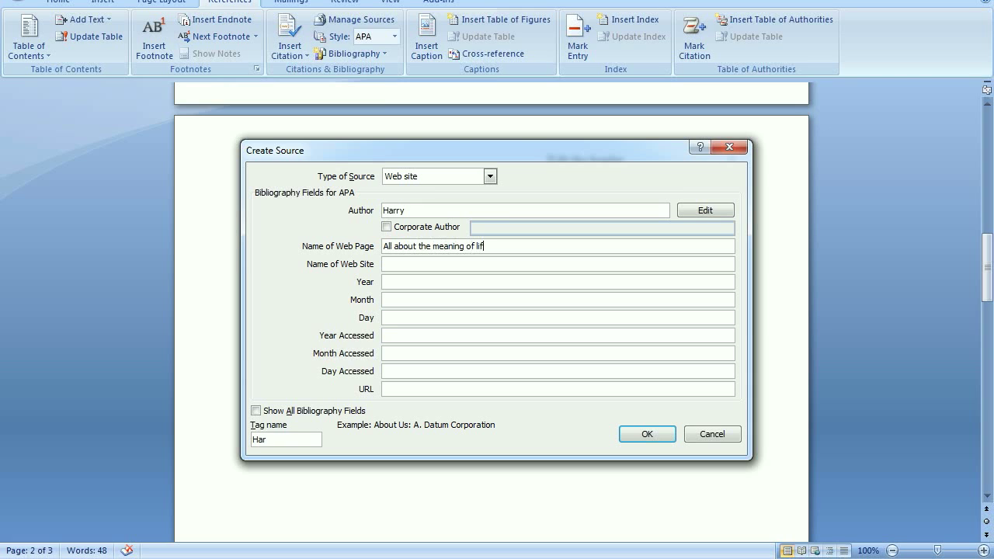
Step: Set the web source's access date to year 2010, month January, day 1
key(Tab)
key(Tab)
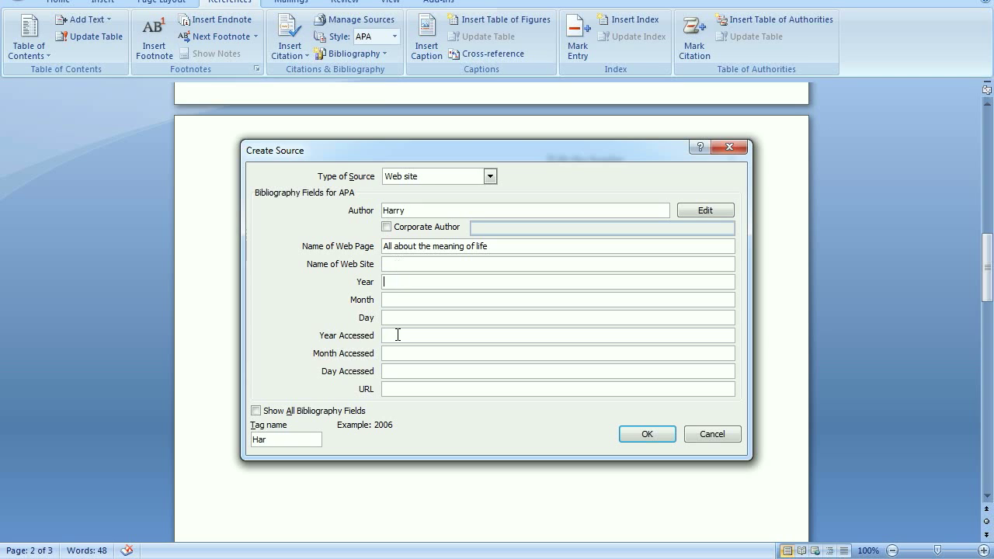
text(2010)
key(Tab)
text(January)
key(Tab)
text(1)
click(405, 391)
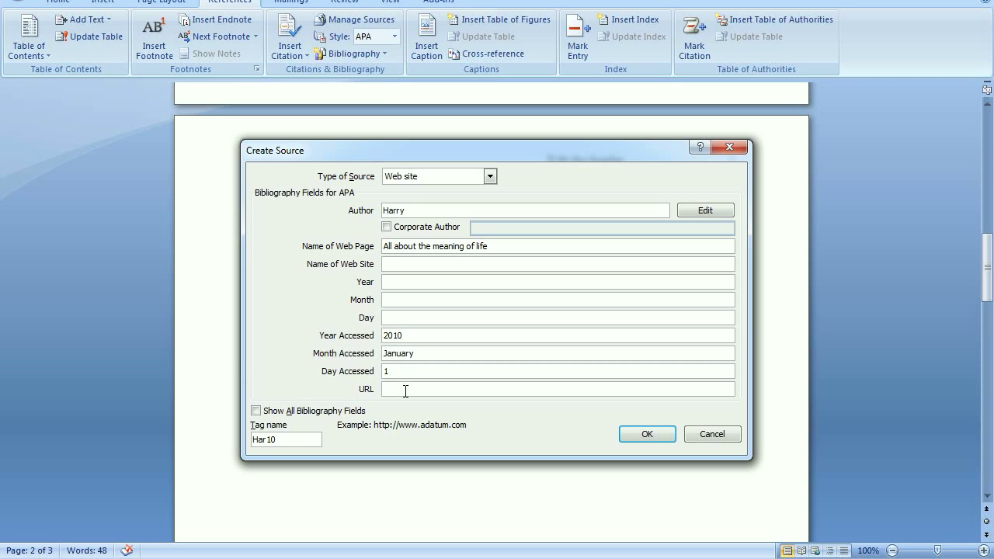
text(http://harryswebpage.com/allaboutthe)
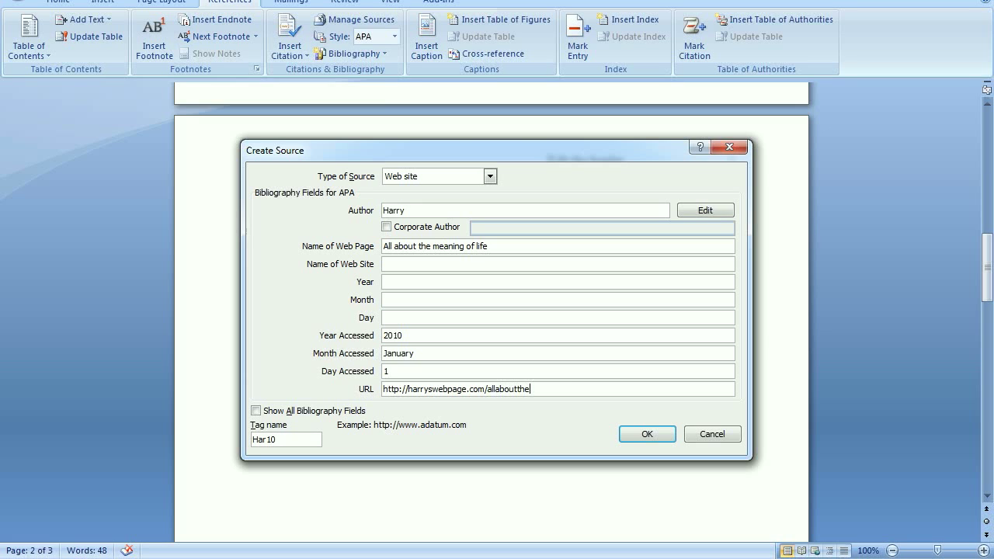
text(meaningoflife)
click(650, 437)
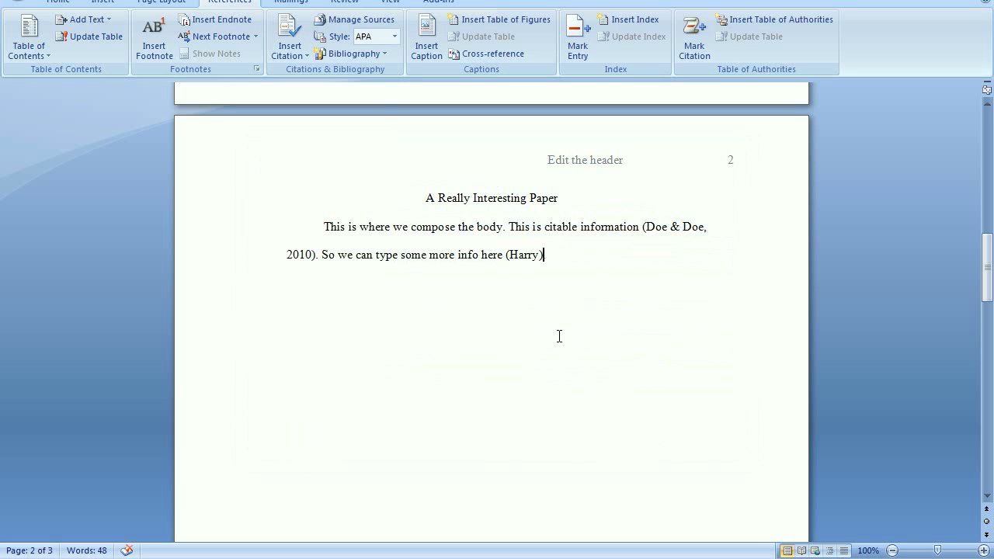
text(.)
Step: Delete the template's "References" heading and the "Insert References Here." placeholder on the last page
scroll(564, 263, down, 4)
scroll(564, 264, down, 8)
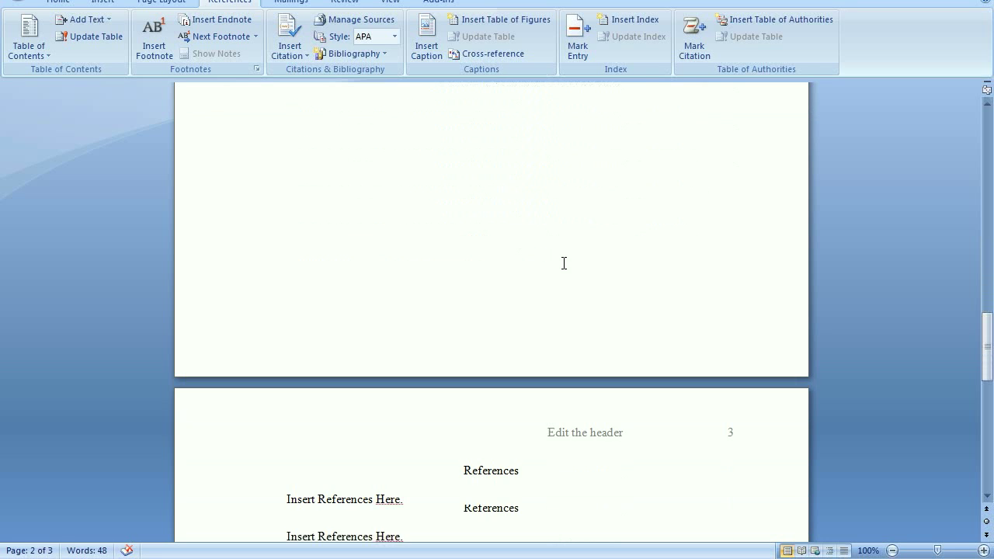
scroll(562, 263, up, 10)
click(538, 241)
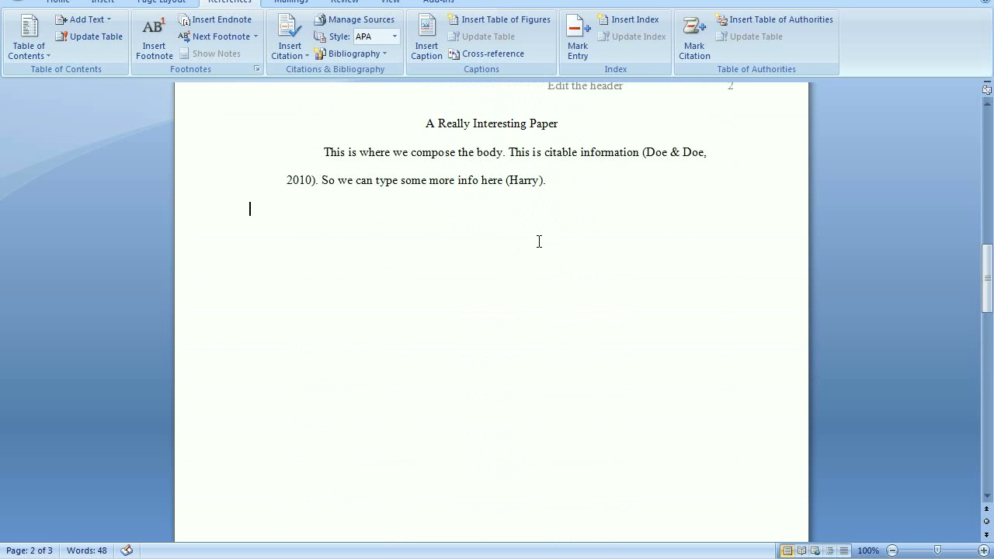
key(Down)
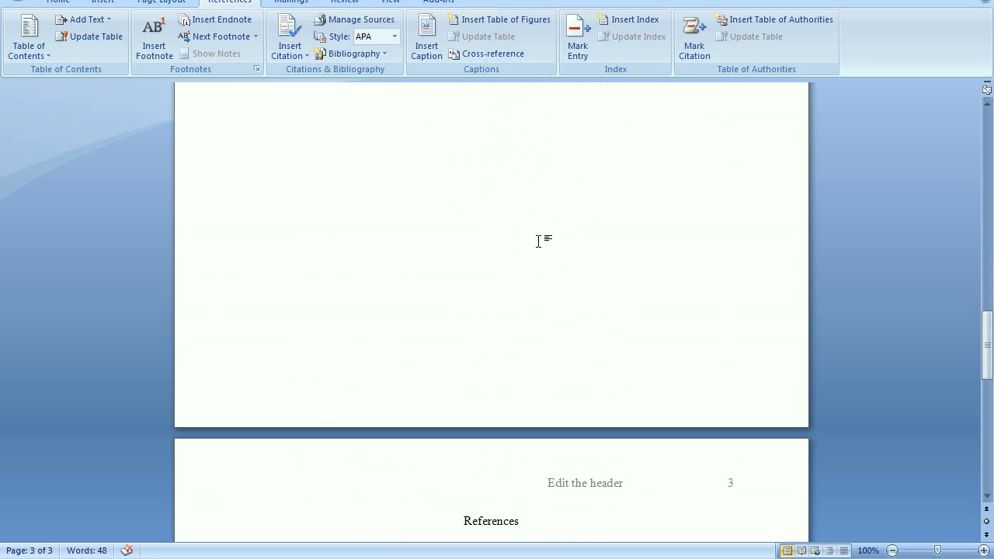
scroll(538, 241, down, 9)
drag(448, 219, 460, 204)
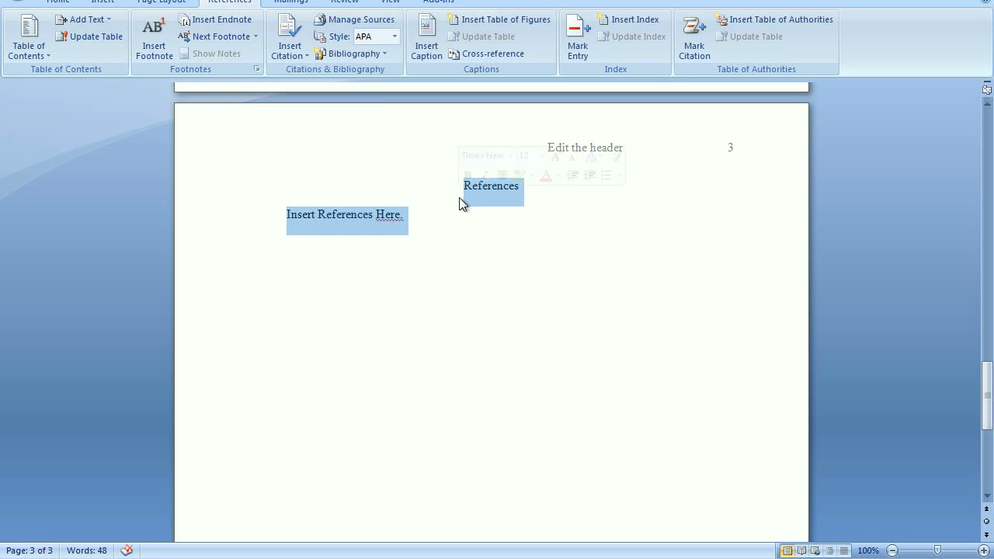
key(BackSpace)
key(BackSpace)
Step: Insert a page break after the body text to start a separate references page
scroll(459, 197, up, 2)
scroll(459, 197, down, 1)
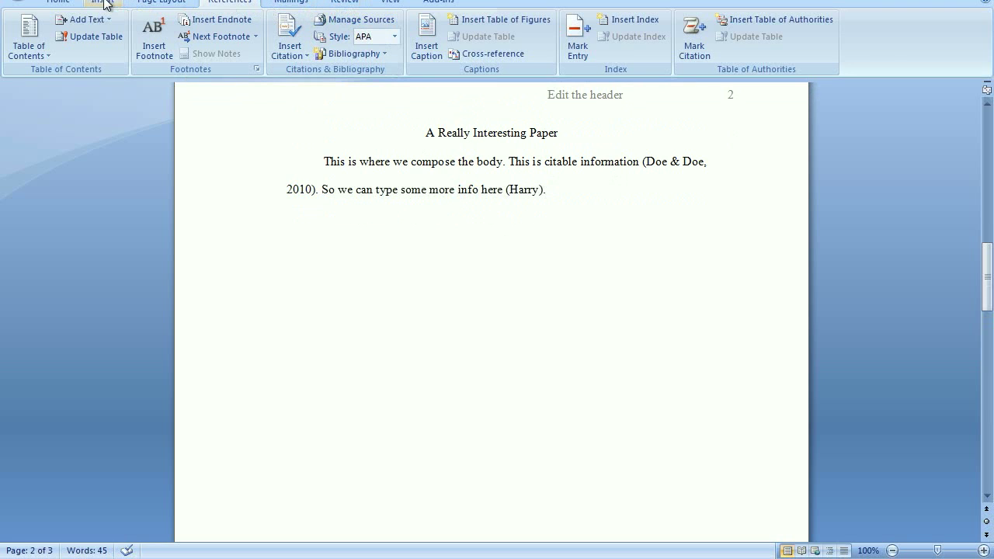
click(104, 2)
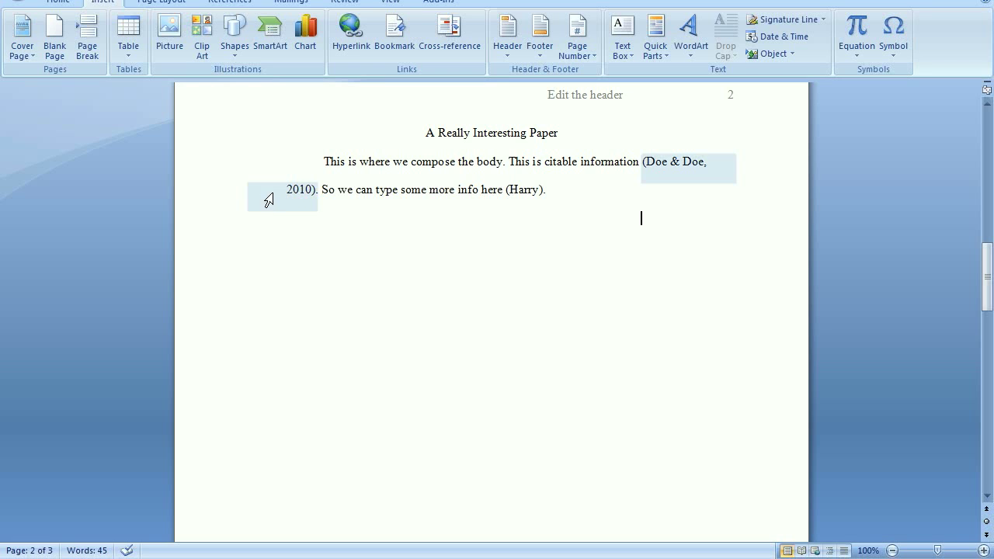
click(94, 26)
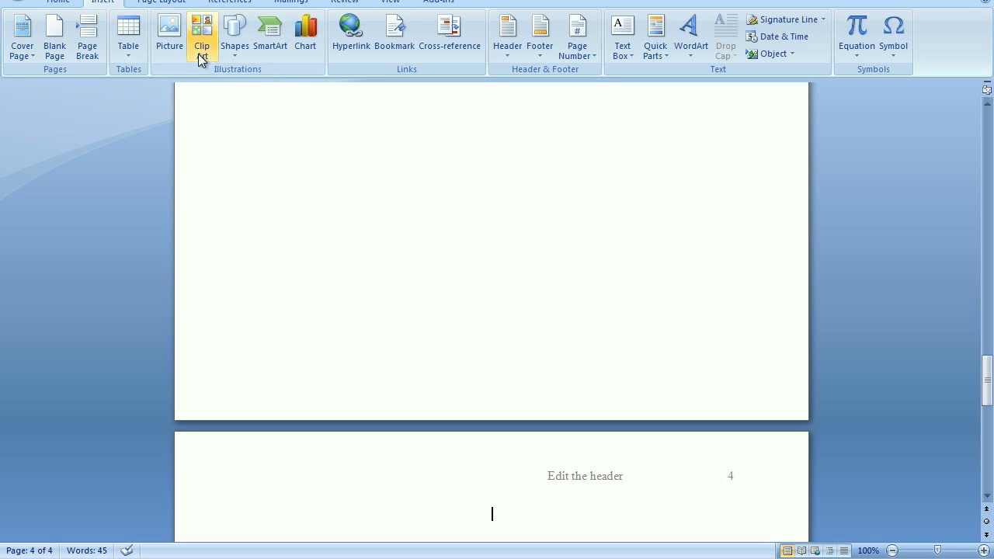
Step: Insert the built-in Works Cited bibliography on the new last page
click(219, 4)
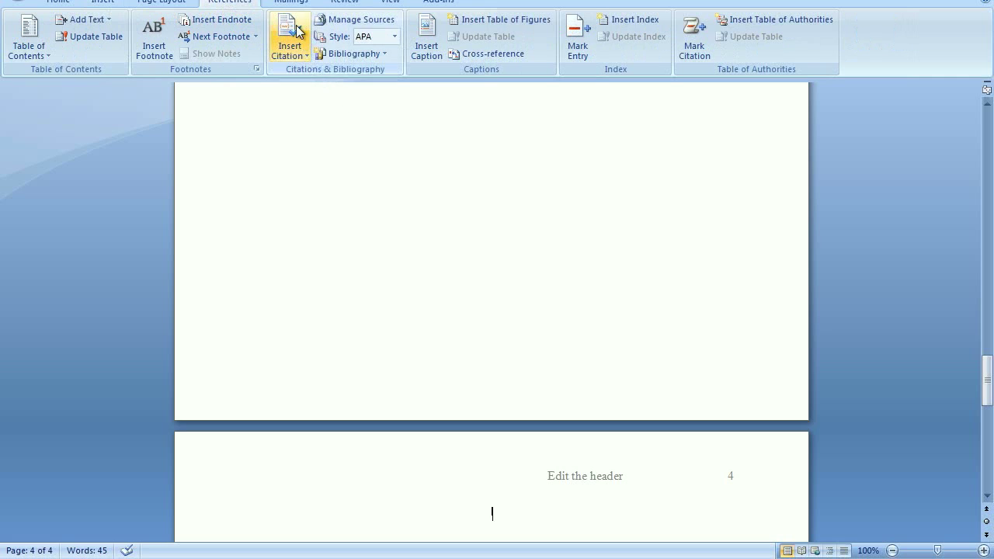
click(305, 62)
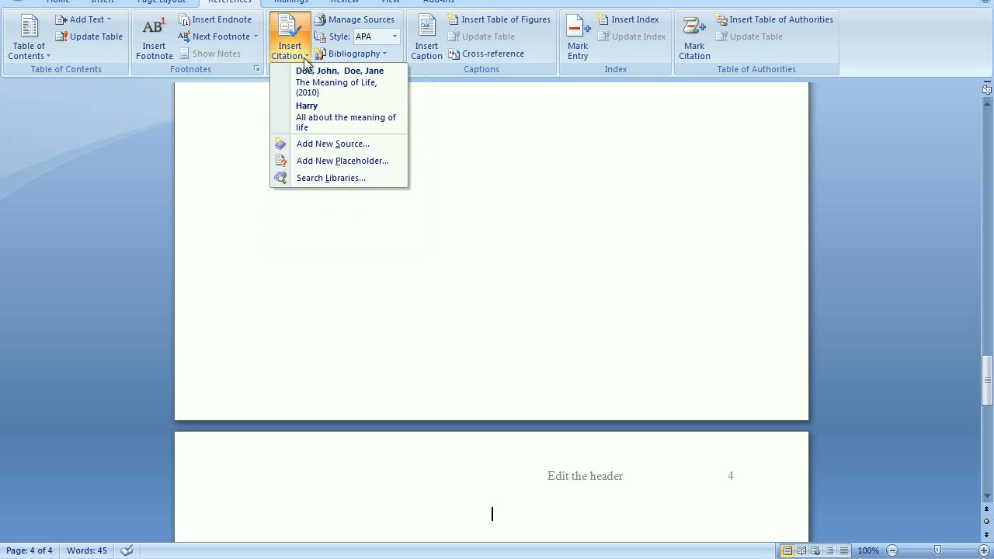
click(346, 55)
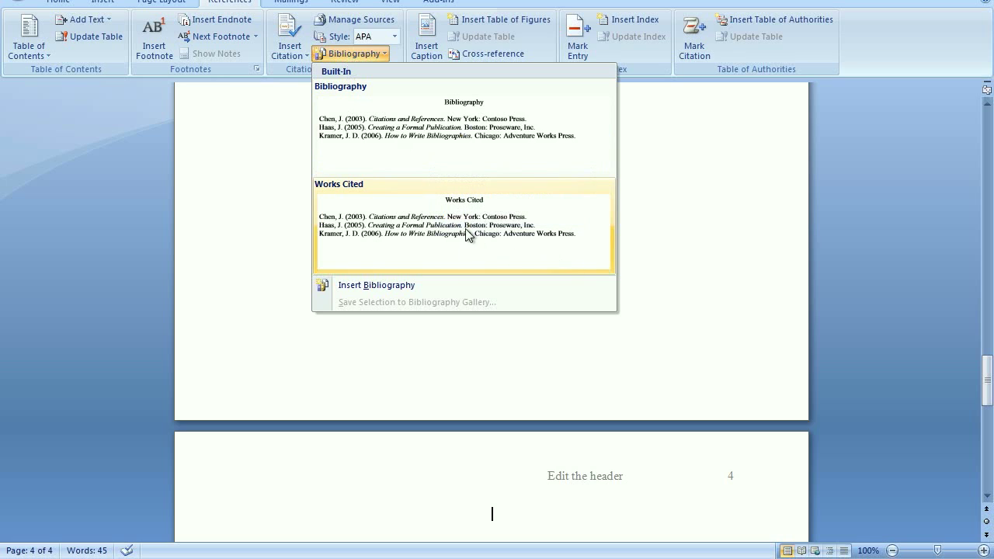
click(420, 218)
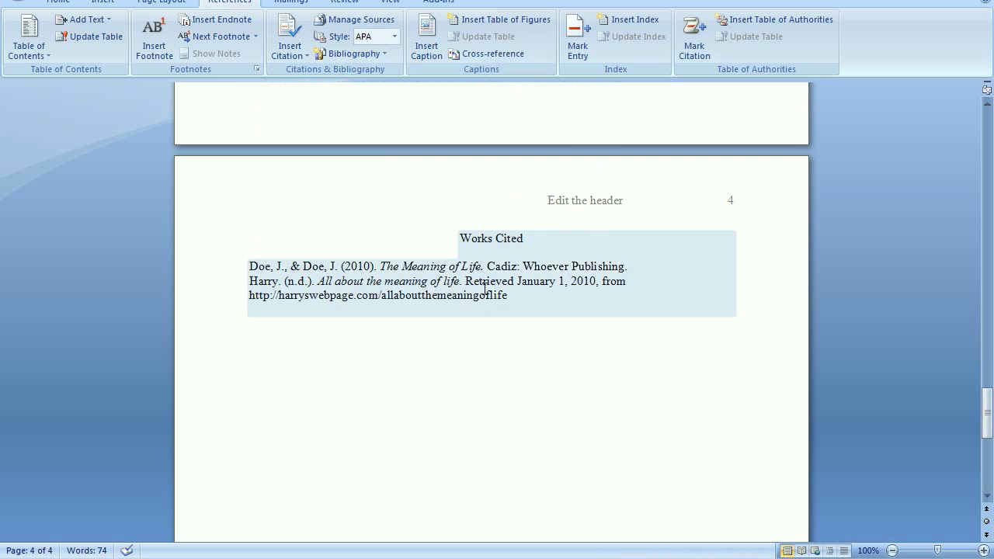
Step: Replace the bibliography's "Works Cited" heading with "References"
click(432, 278)
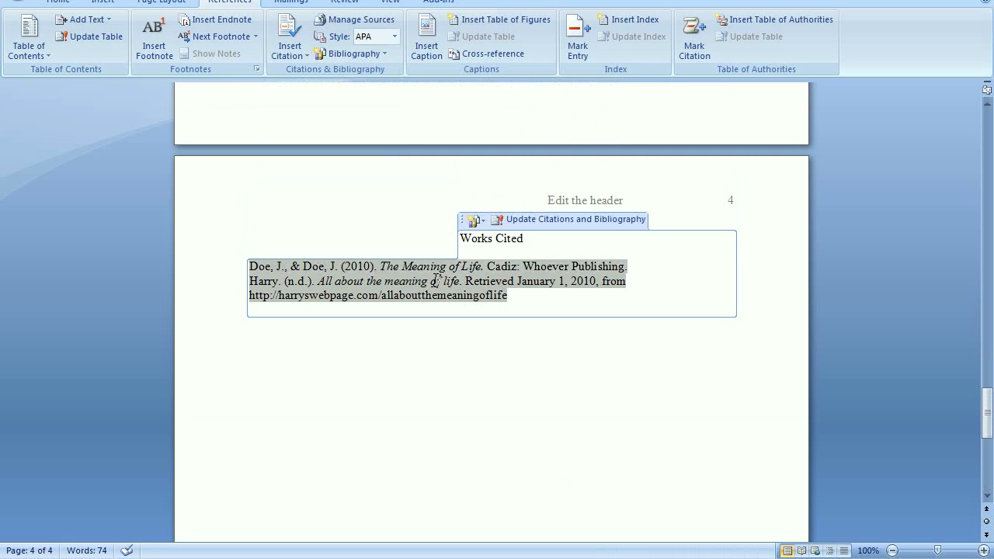
click(472, 246)
triple_click(471, 247)
text(Ref)
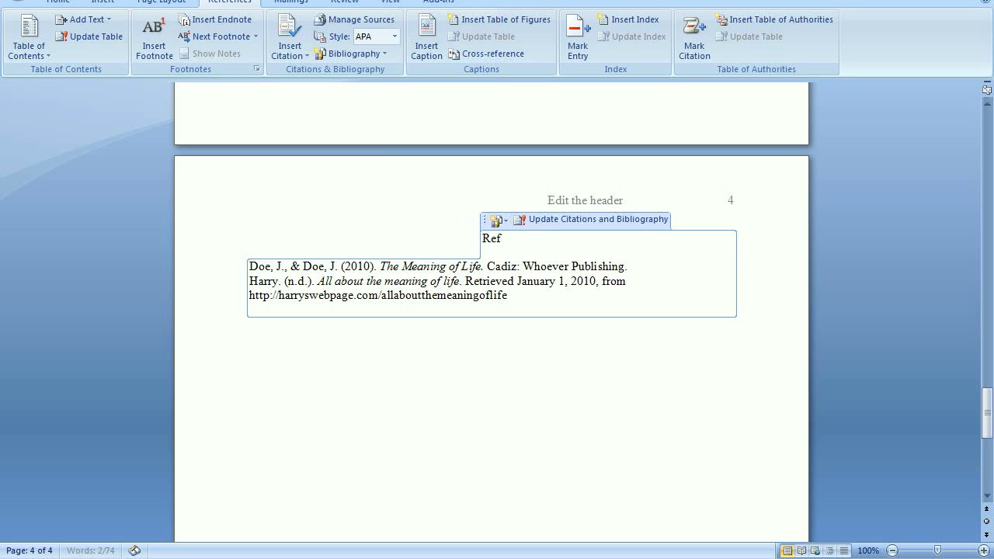
text(erences)
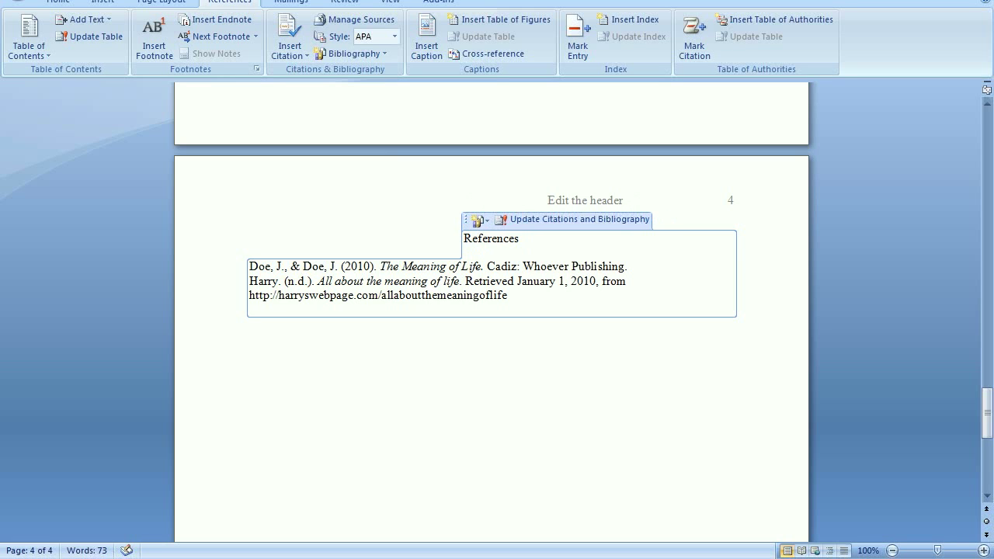
Step: Insert a blank line between the book entry and the web site entry in the reference list
click(475, 283)
click(520, 305)
click(512, 300)
drag(513, 300, 256, 258)
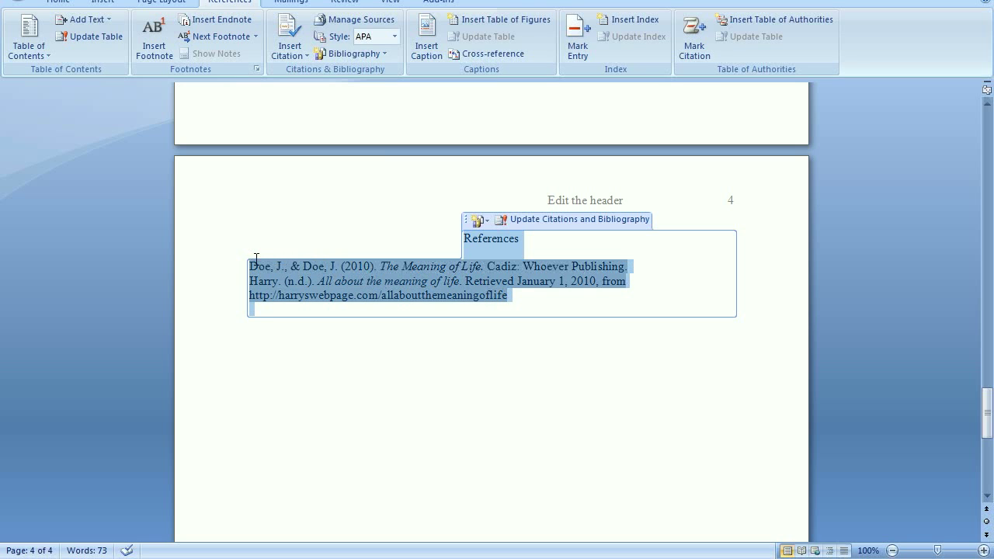
click(634, 261)
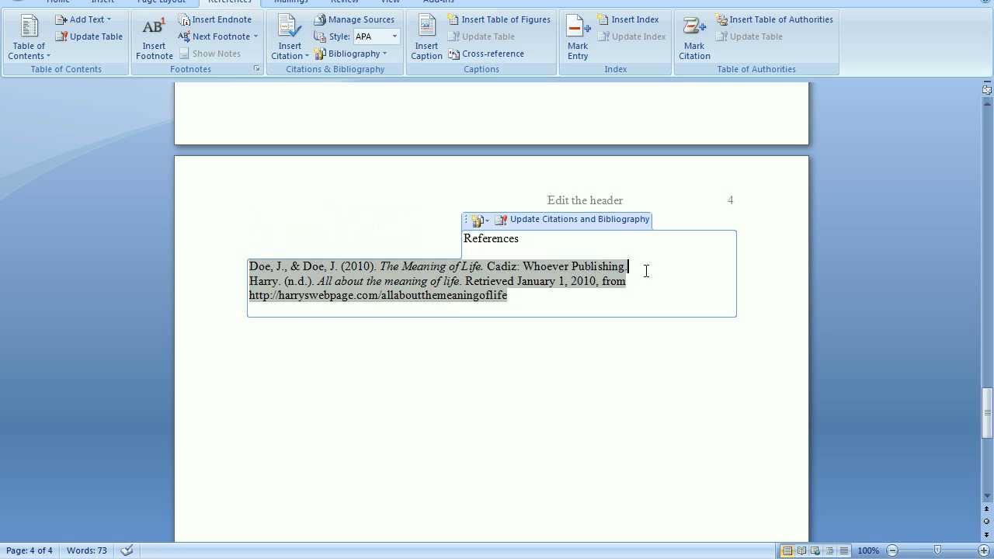
key(Return)
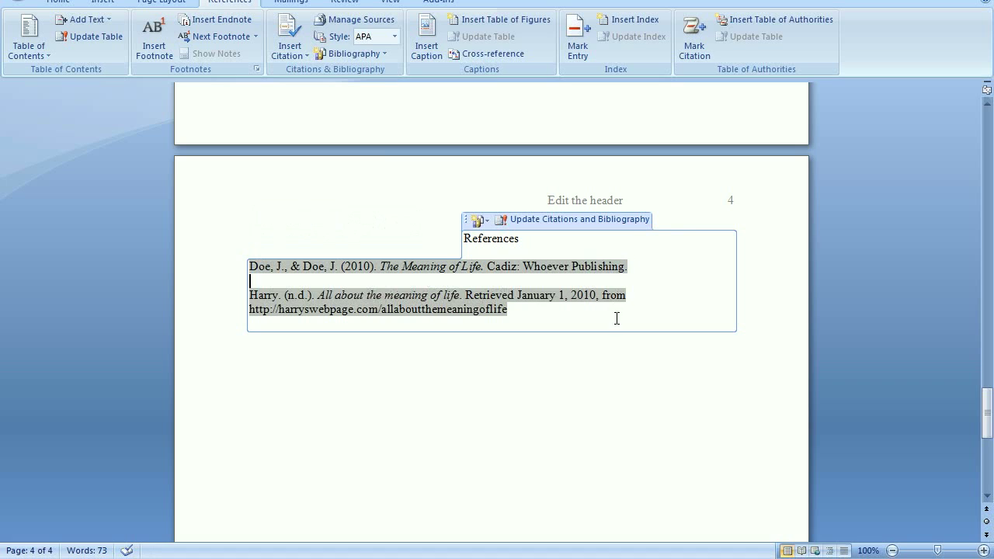
click(600, 399)
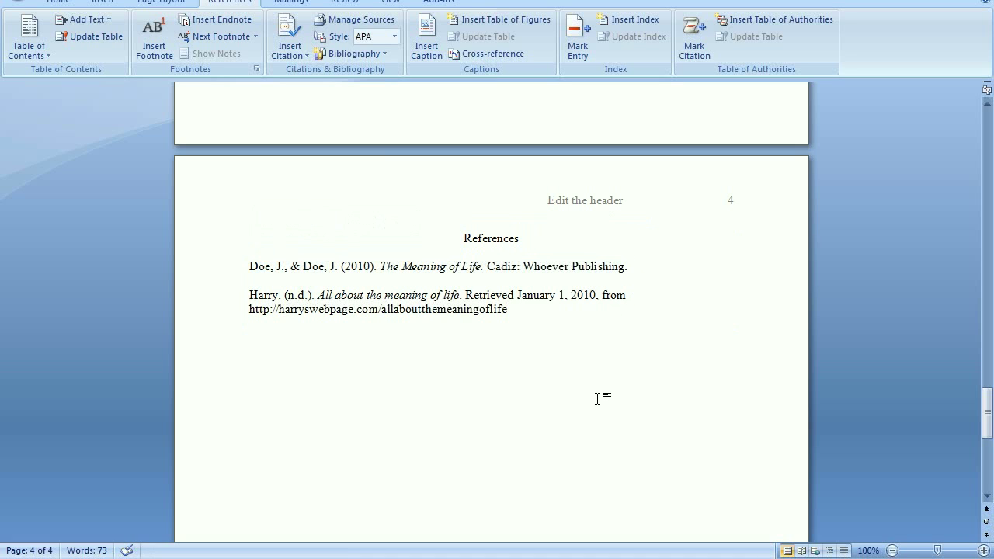
Step: Remove the extra blank page between the body text and the references page, and return to the title page
click(379, 327)
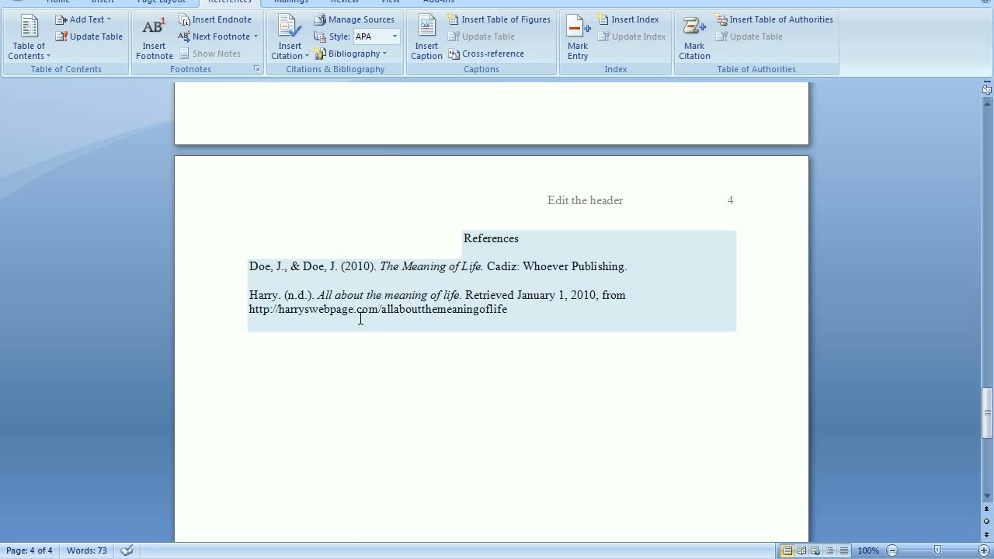
scroll(360, 319, up, 20)
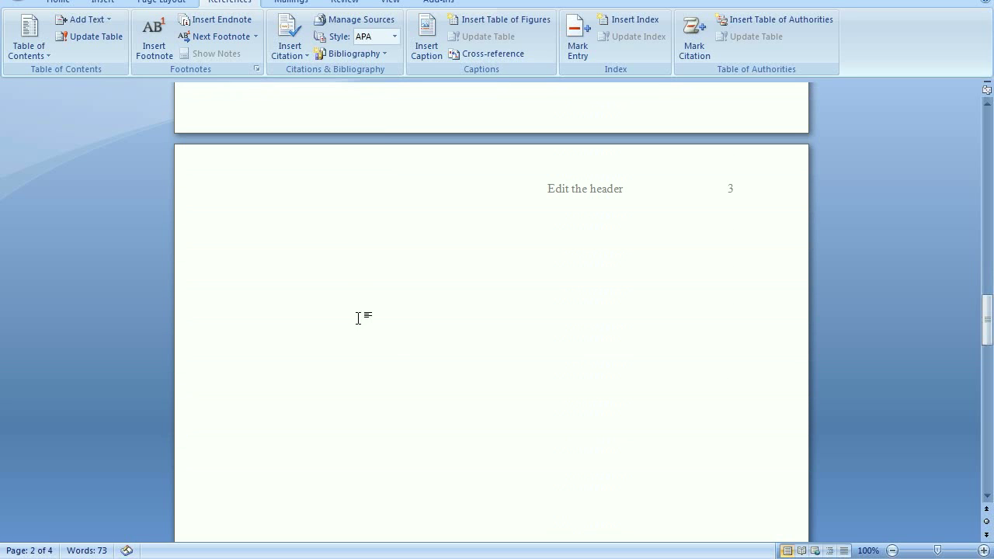
click(386, 349)
key(BackSpace)
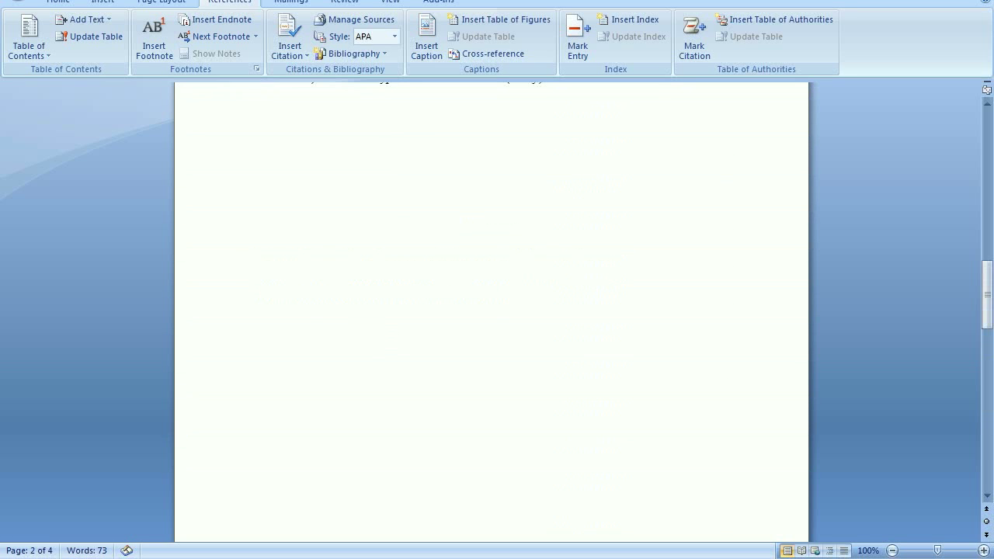
scroll(388, 348, up, 15)
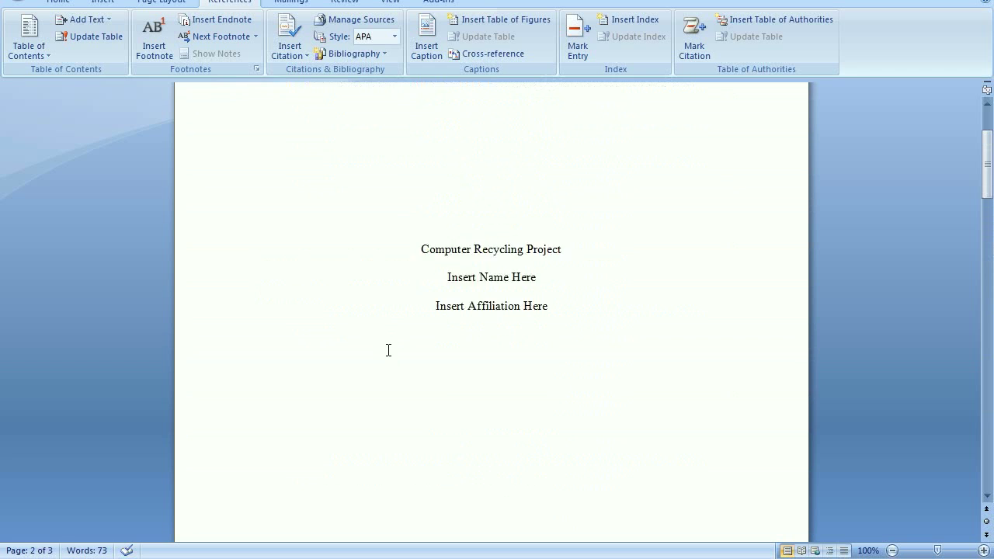
Step: Delete the page break after the body paragraph and add a new paragraph reading "I'm going to add some more info."
scroll(388, 350, down, 15)
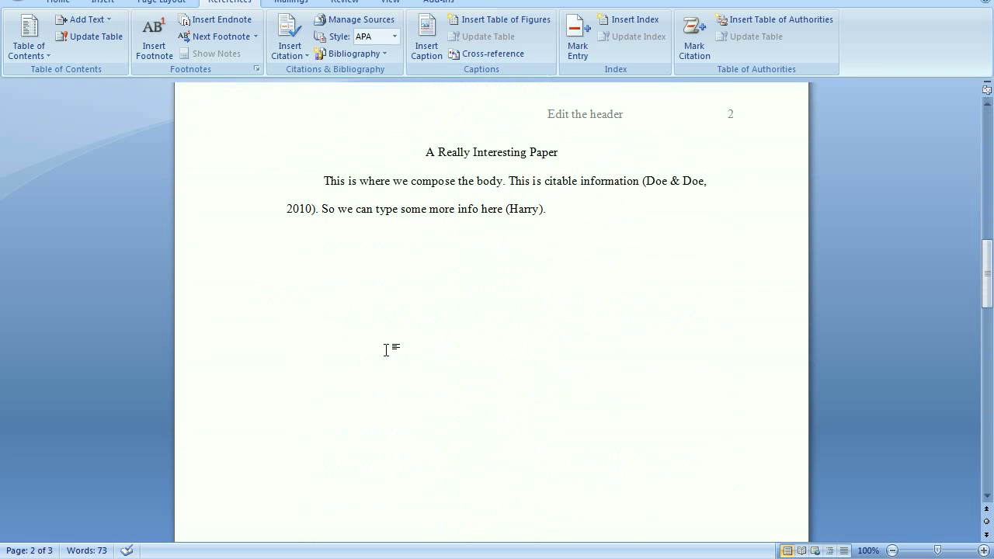
key(Delete)
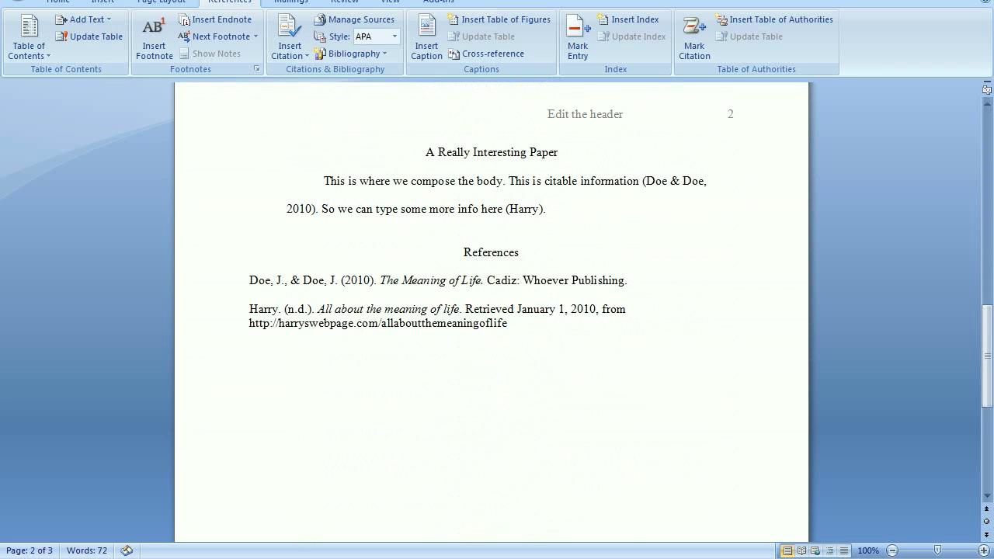
key(Tab)
text(I'm )
text(going to add)
text( some mo)
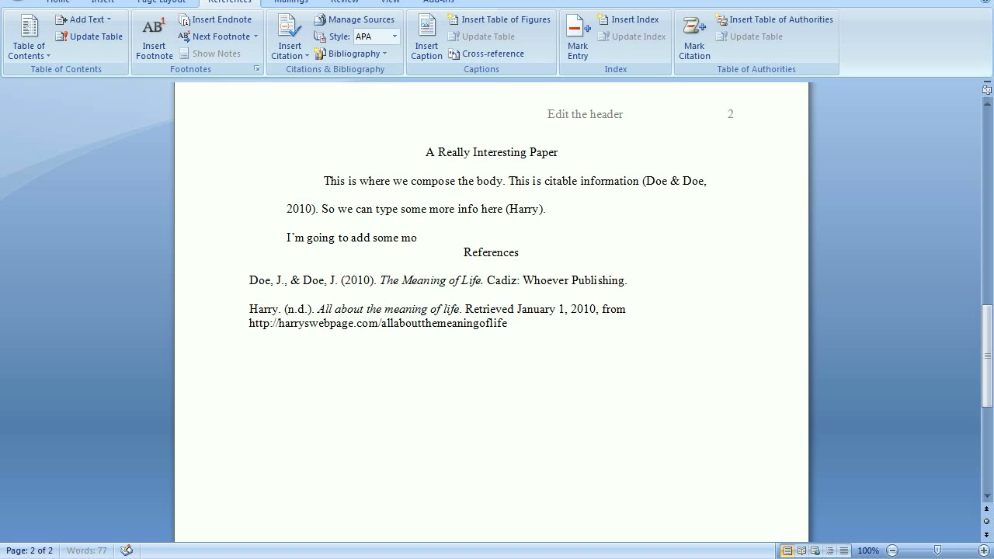
text(re info.)
Step: Remove the extra left indent from the body text, keeping only the first-line indent
click(320, 181)
key(BackSpace)
key(BackSpace)
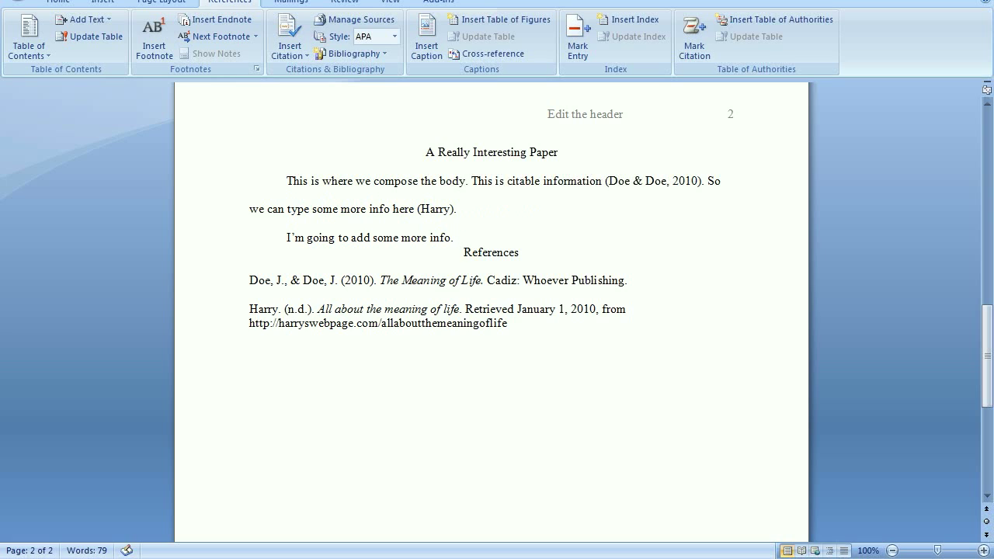
Step: Add the sentence "This is something I need to cite." to the second paragraph and insert a page break before the References heading
text(This is something I need to cite.)
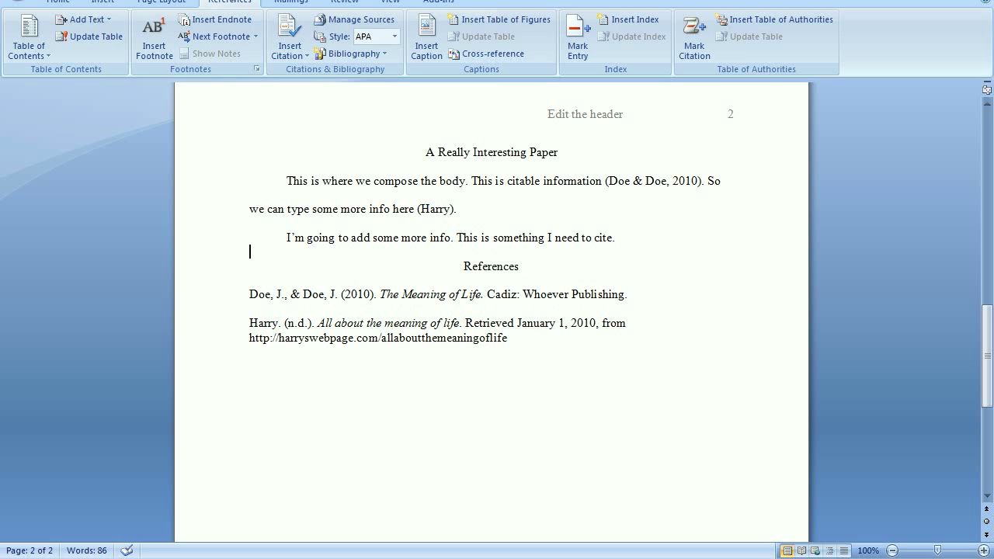
click(109, 3)
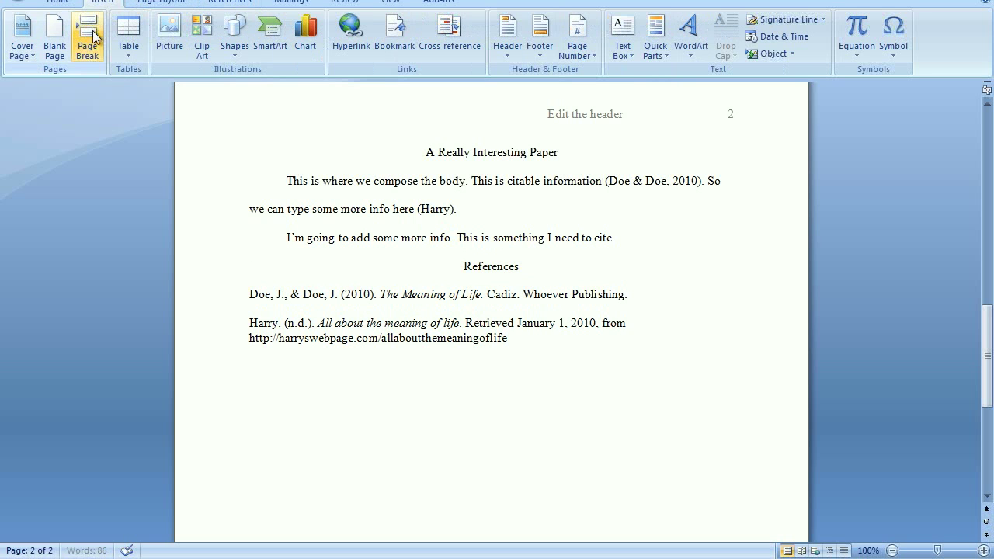
click(87, 42)
scroll(385, 305, up, 10)
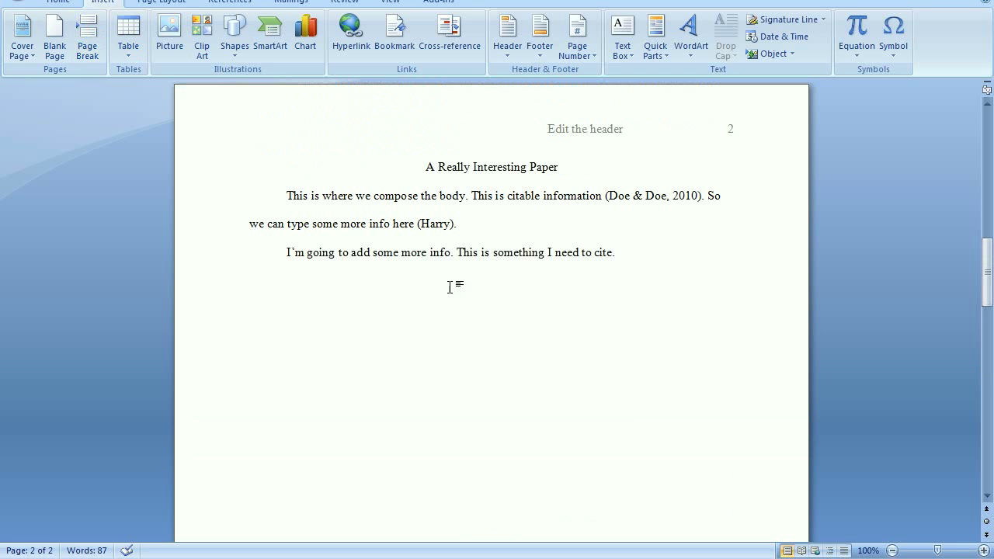
Step: Start a new citation source before the period of the last body sentence, with the source type Article in a Periodical
click(612, 259)
click(227, 3)
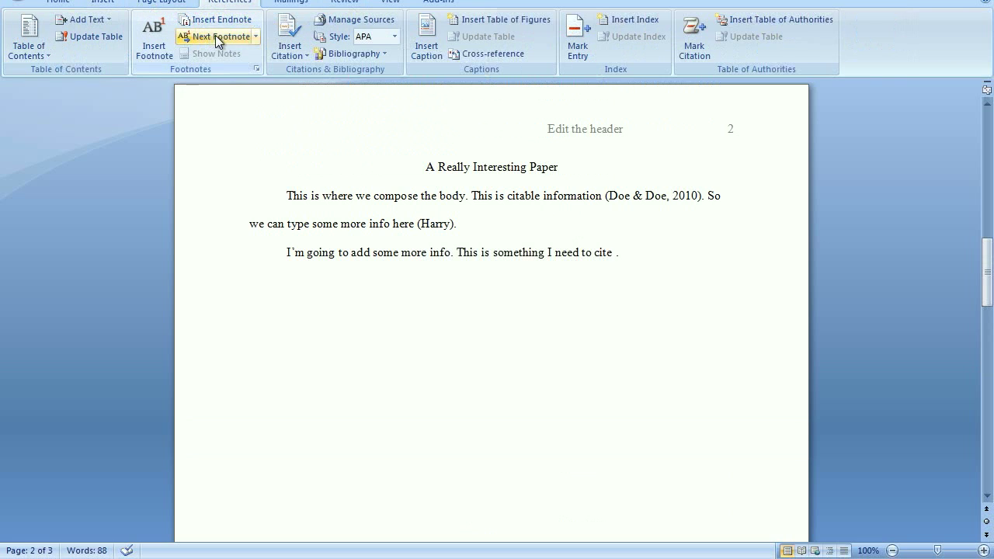
click(288, 45)
click(322, 143)
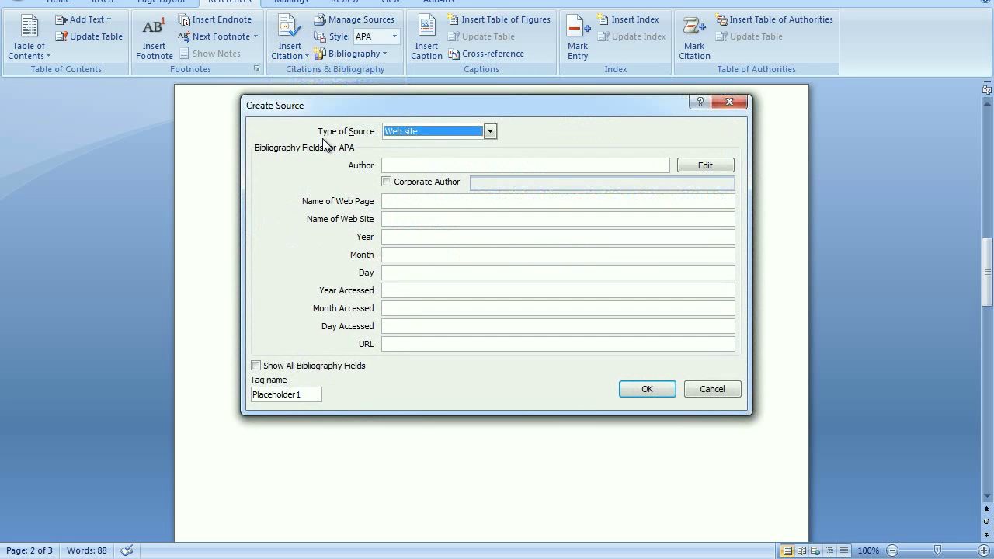
click(403, 134)
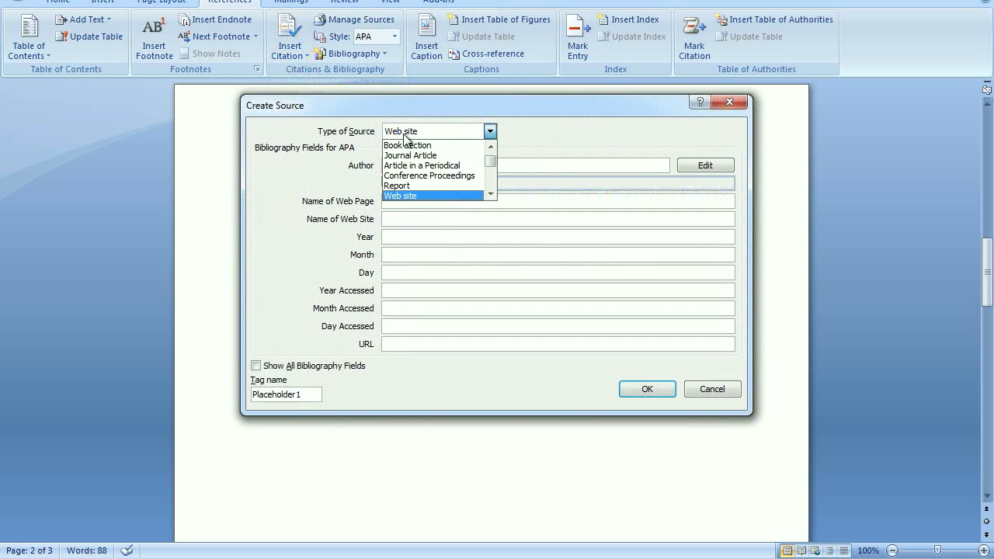
click(450, 168)
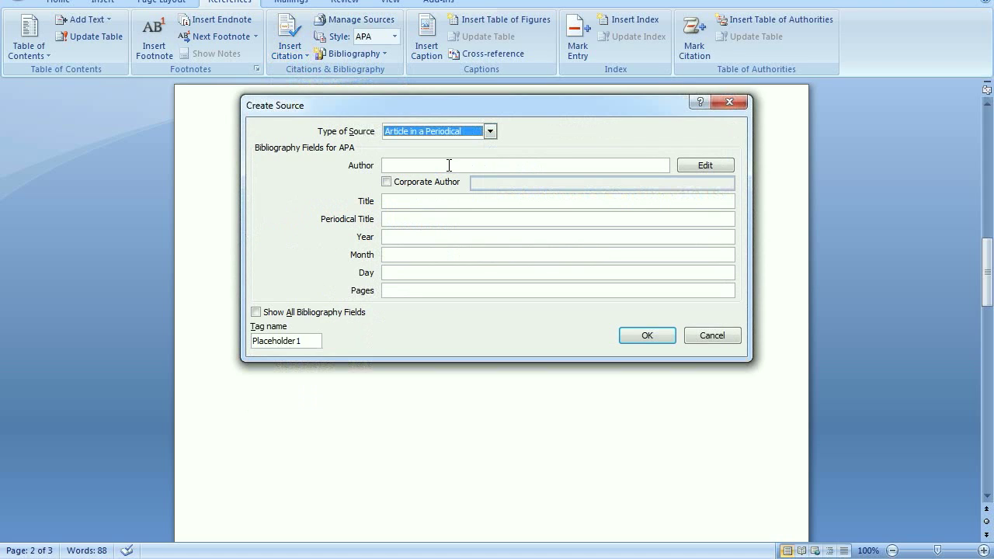
Step: Enter the source's author name, the title "Life, What it Means" and the periodical title "Some Periodical"
click(400, 169)
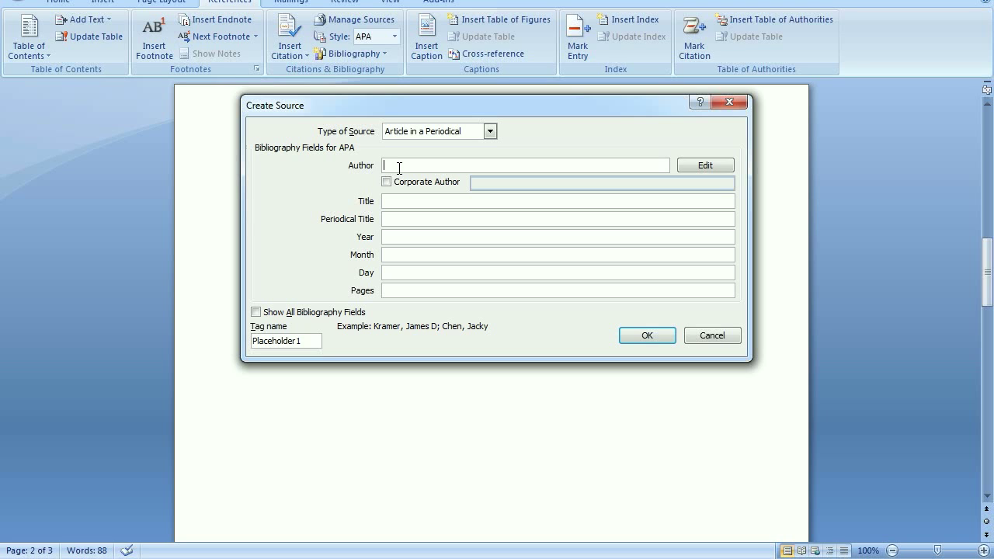
text(Someone, Anyone)
click(398, 198)
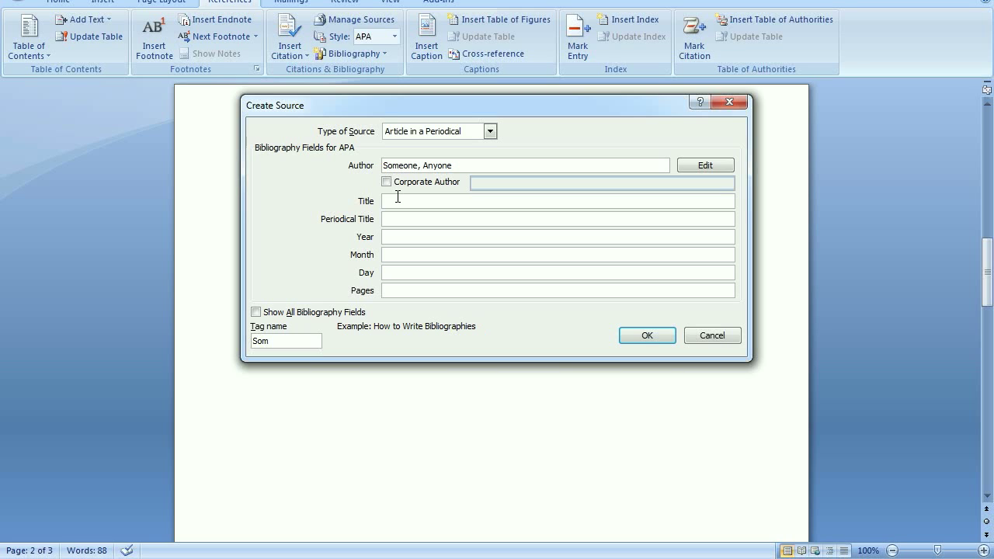
text(Life, What it mean)
key(BackSpace)
key(BackSpace)
key(BackSpace)
text(Means)
click(390, 218)
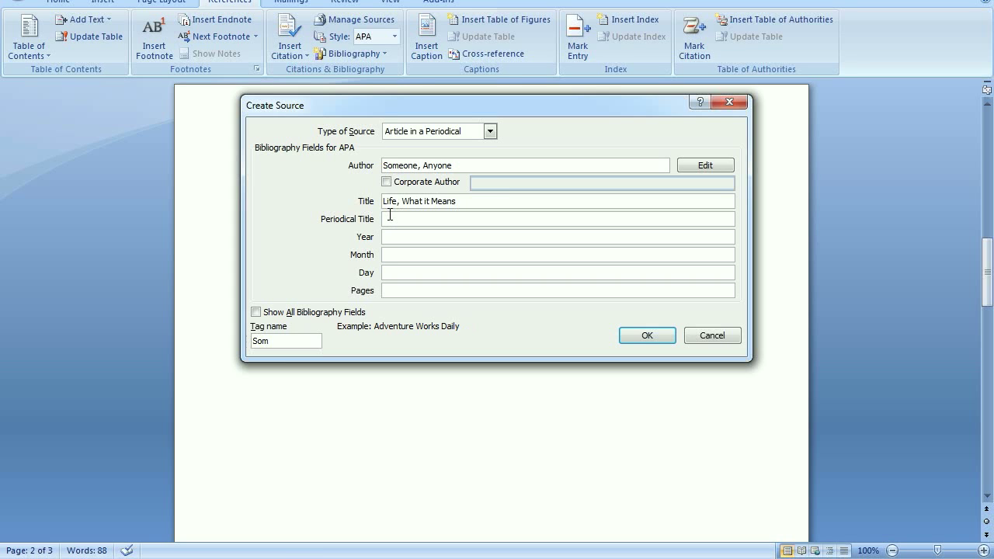
text(Some Periondical)
Step: Set the source's year to 2009, month to Jan, day to 2 and pages to 50-78, and insert the citation
click(404, 242)
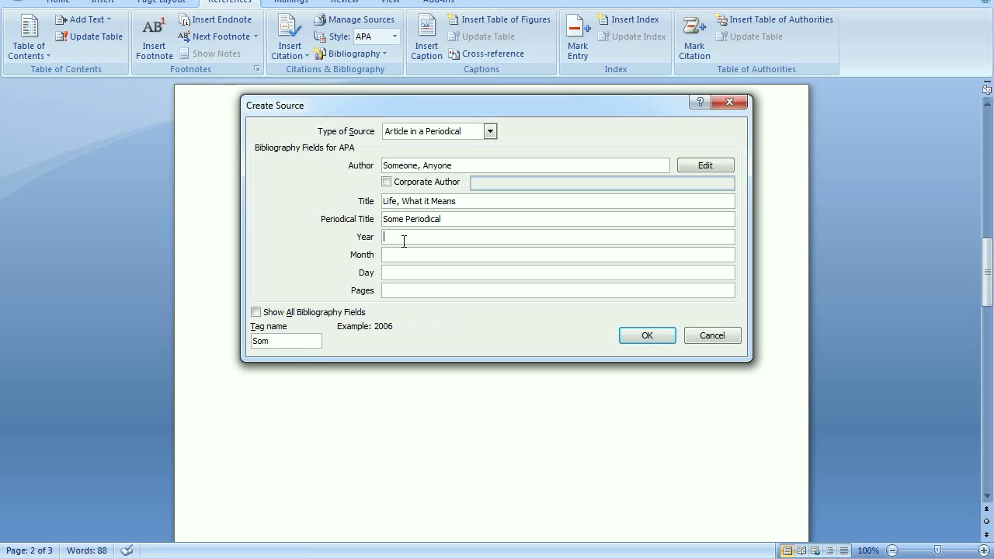
text(2009)
key(Tab)
text(Jan)
key(Tab)
text(2)
key(Tab)
text(50-78)
click(644, 336)
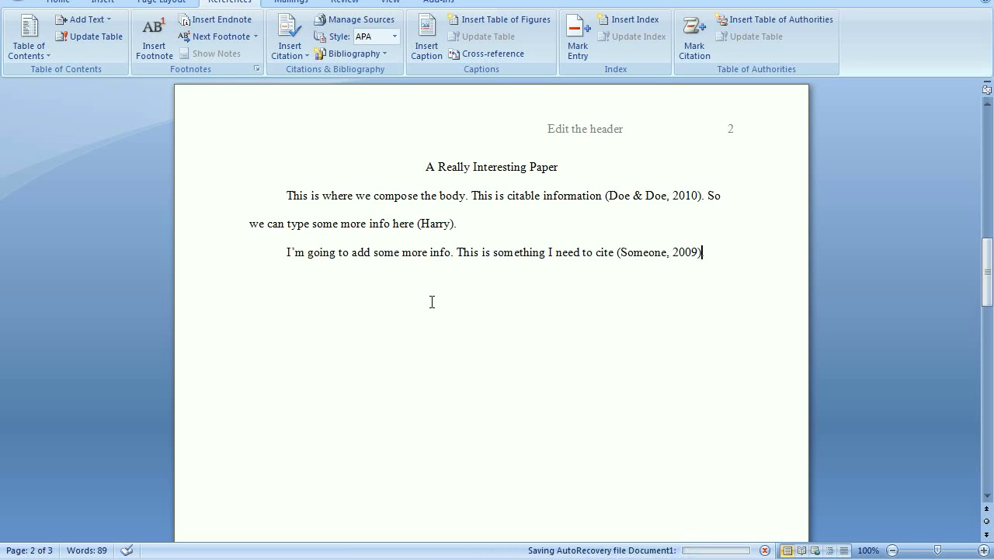
Step: Update the citations and bibliography on the References page to include the new periodical source
scroll(699, 314, down, 5)
drag(989, 291, 879, 382)
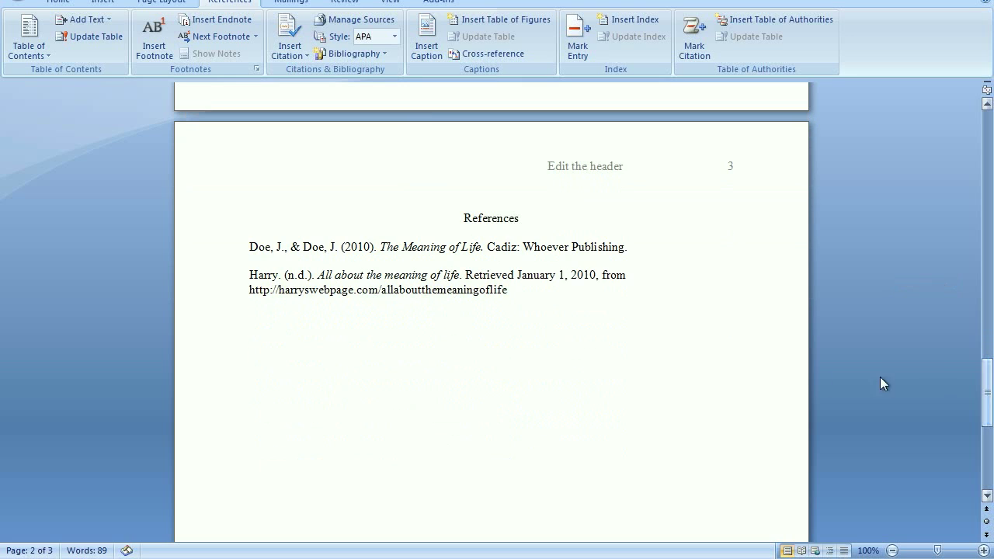
click(527, 258)
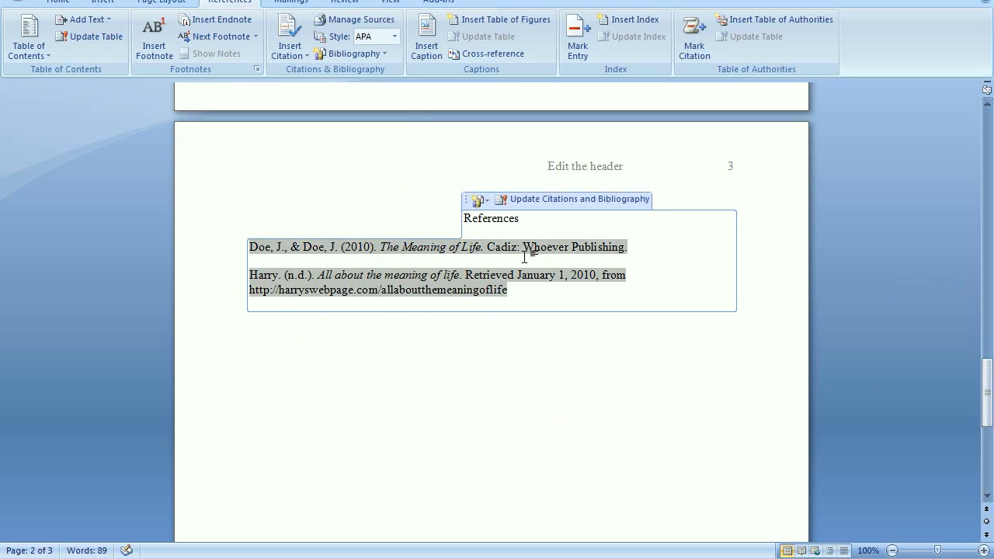
click(535, 200)
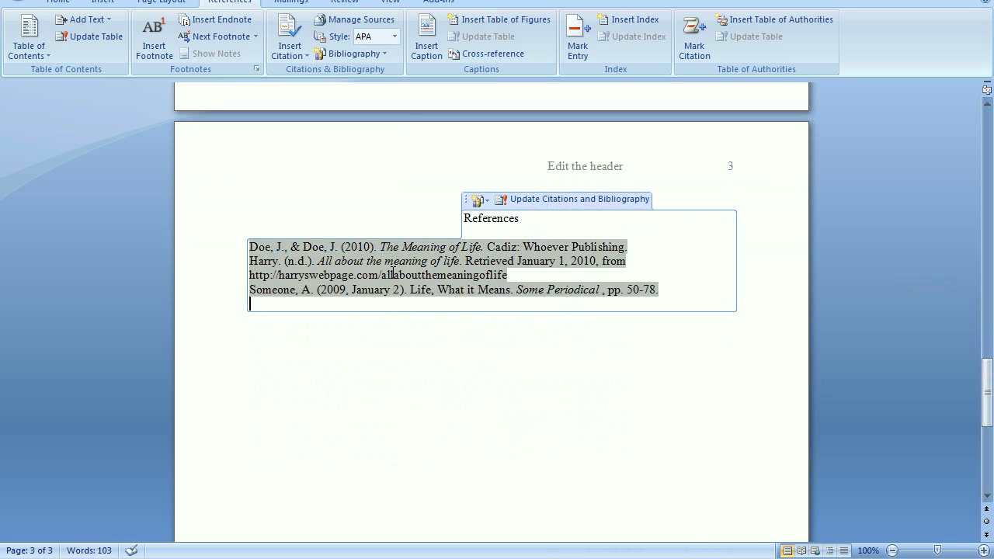
Step: Insert blank lines between the book, web site and periodical entries in the reference list
click(635, 247)
key(Return)
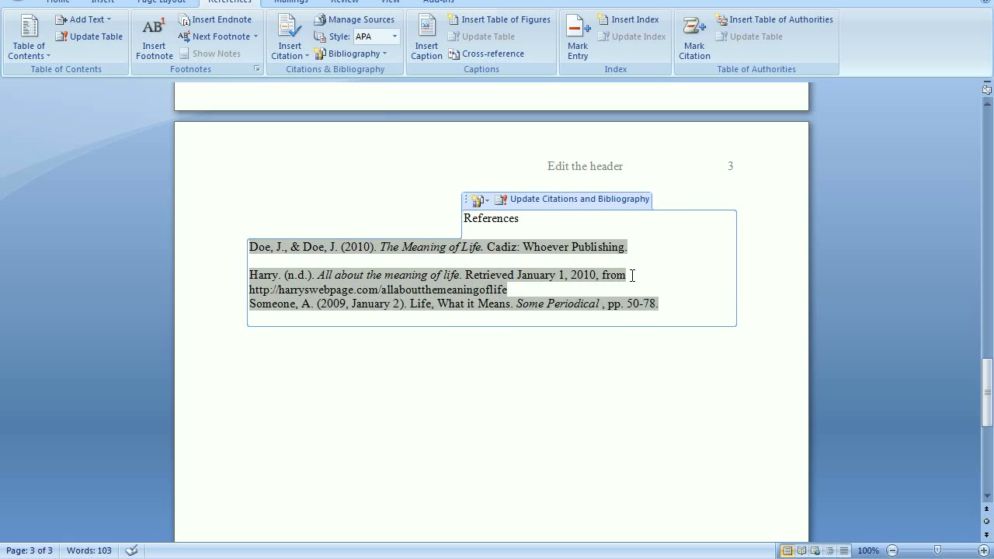
click(516, 289)
key(Return)
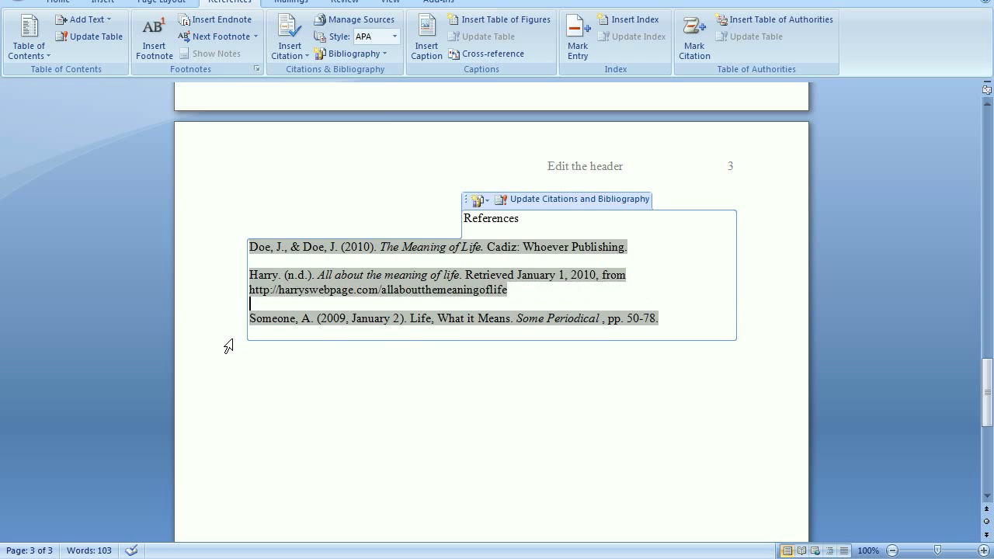
drag(249, 319, 659, 318)
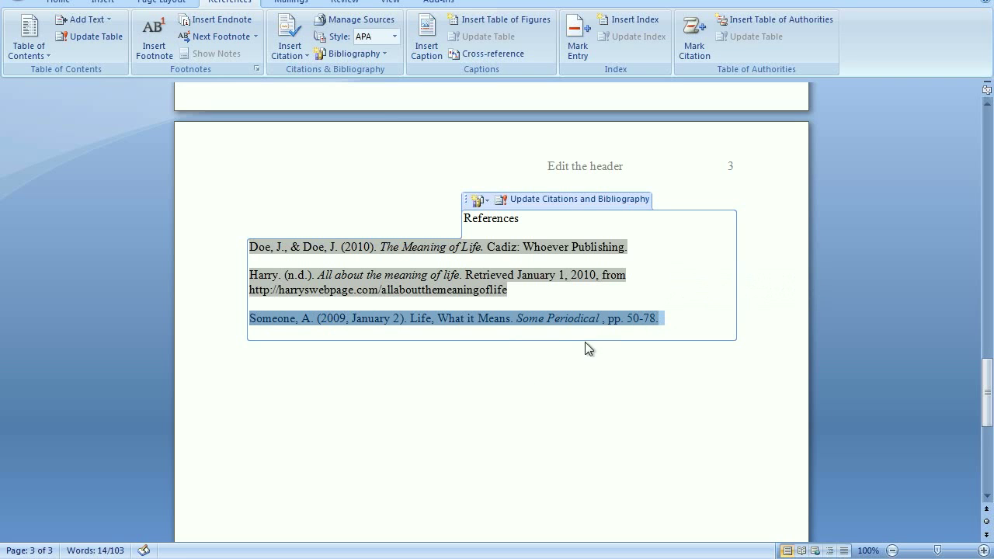
click(482, 483)
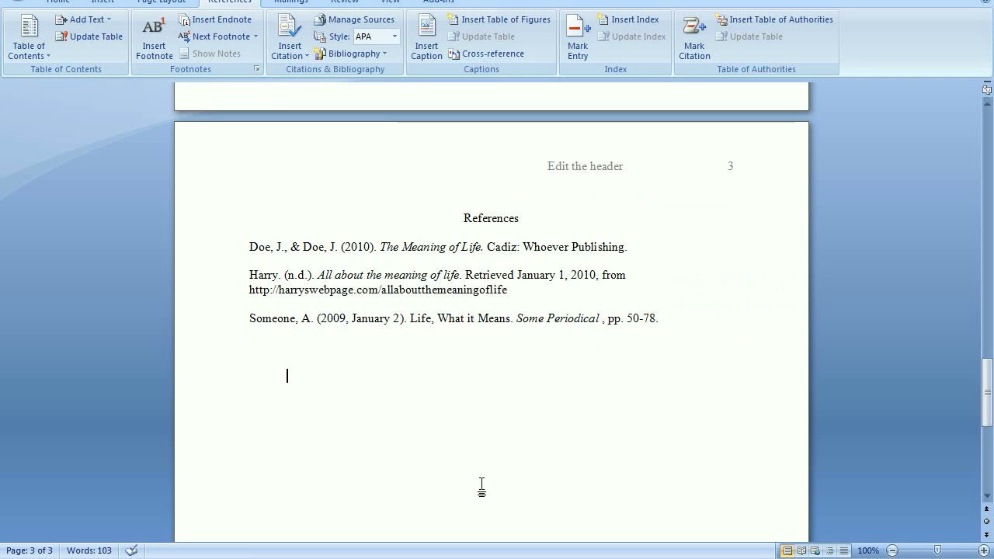
Step: Review the whole paper from the title page through the body text to the end of the references page
scroll(482, 486, up, 20)
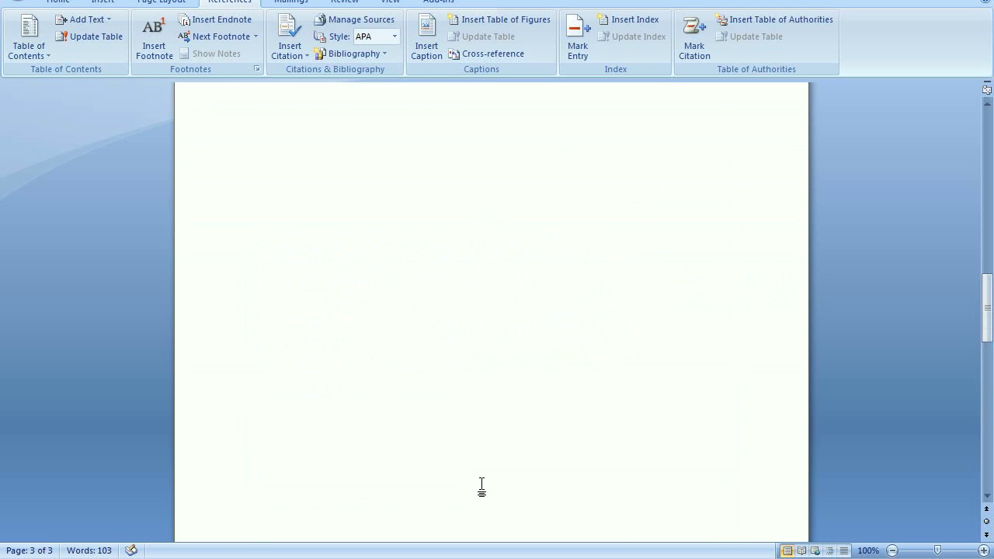
scroll(482, 485, up, 7)
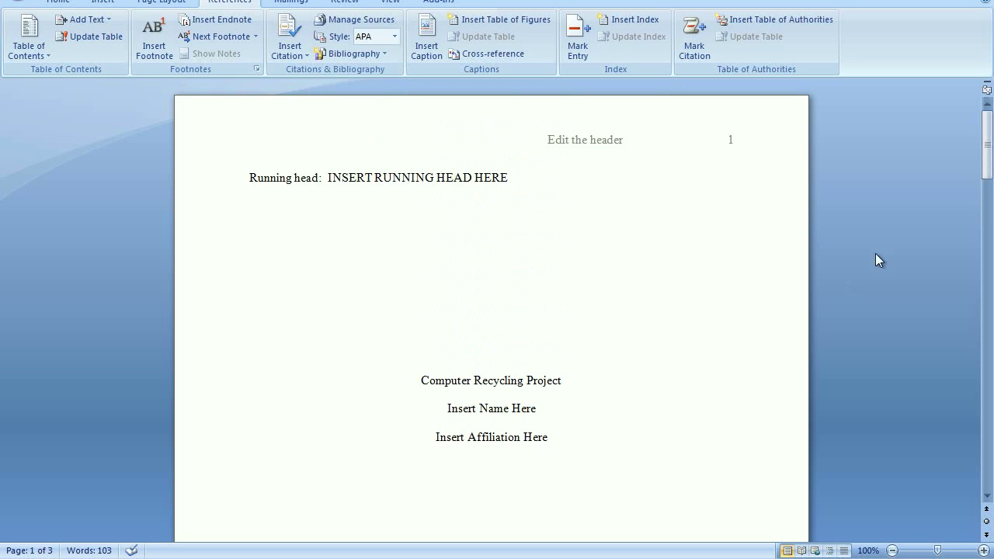
drag(990, 168, 990, 260)
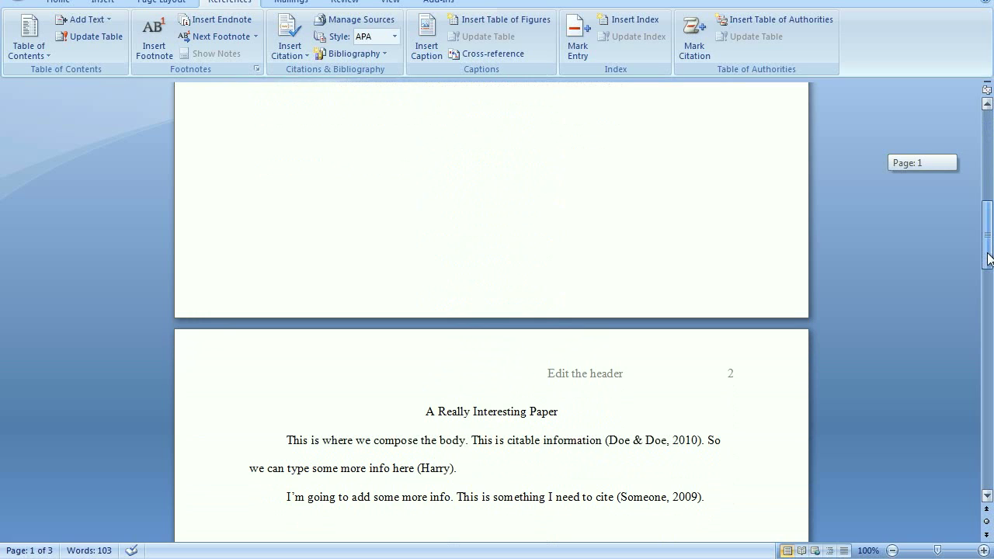
drag(991, 260, 991, 418)
key(ctrl+End)
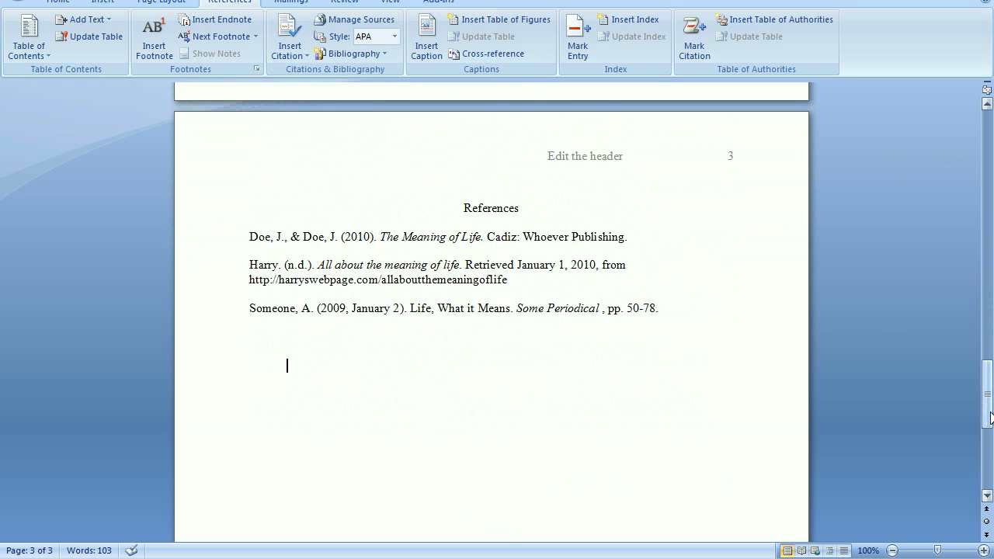